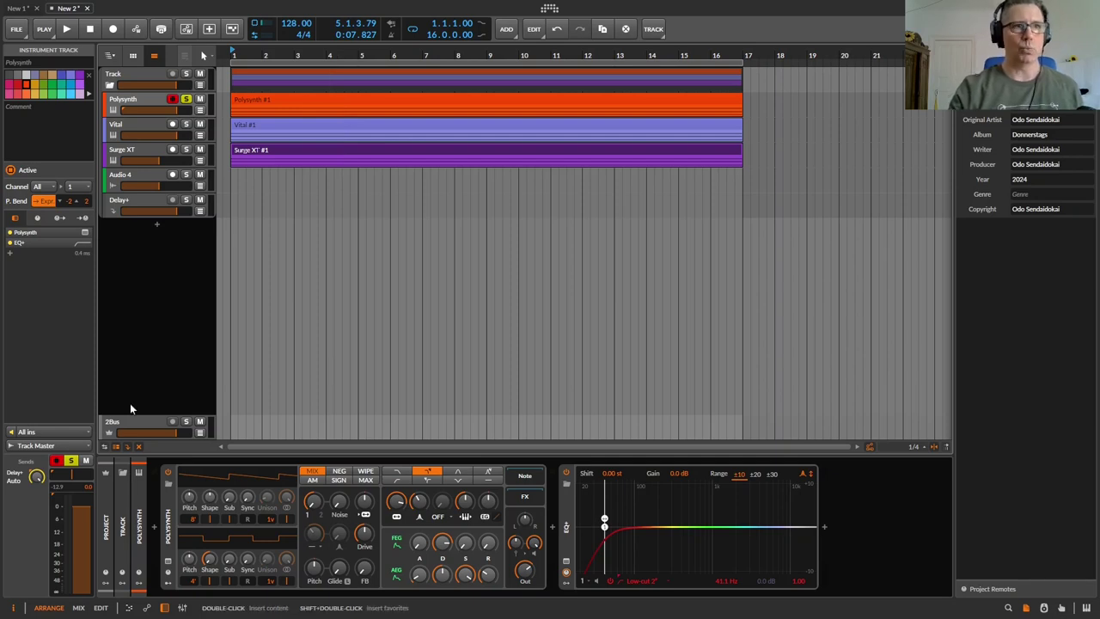
Step: Map the Polysynth oscillator mix to hardware control 1, then remove its Remote 1 mapping
right_click(313, 503)
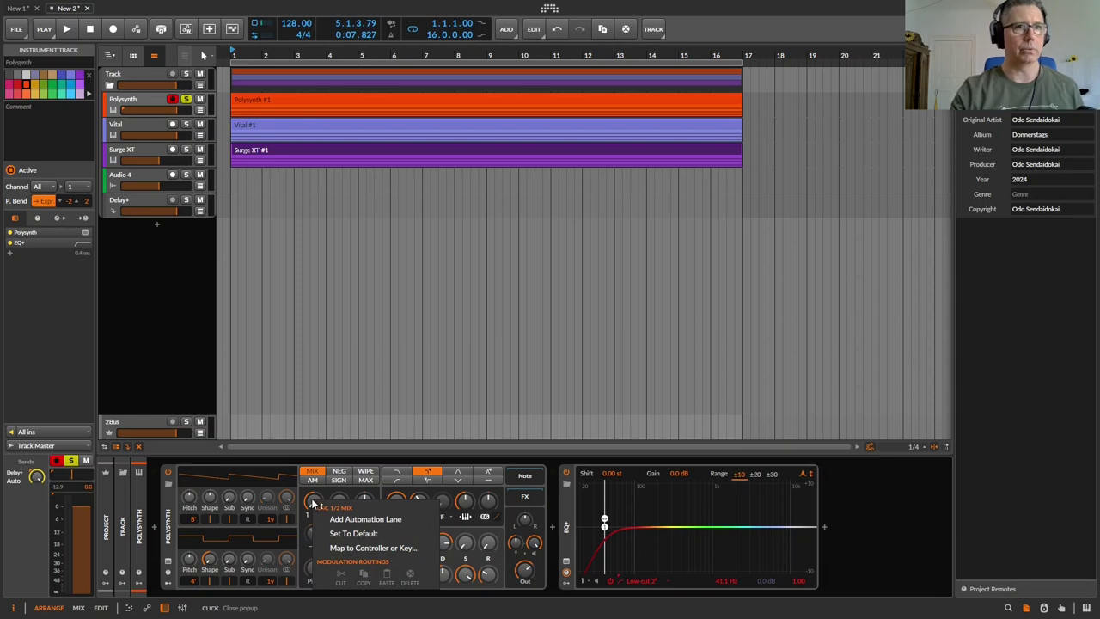
left_click(367, 550)
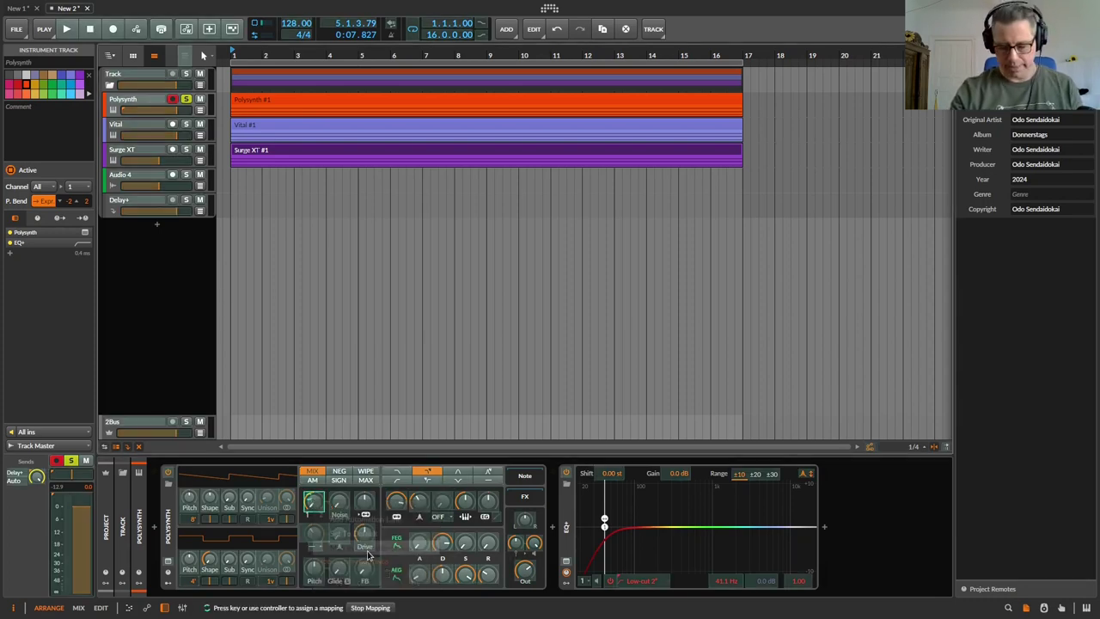
key("1")
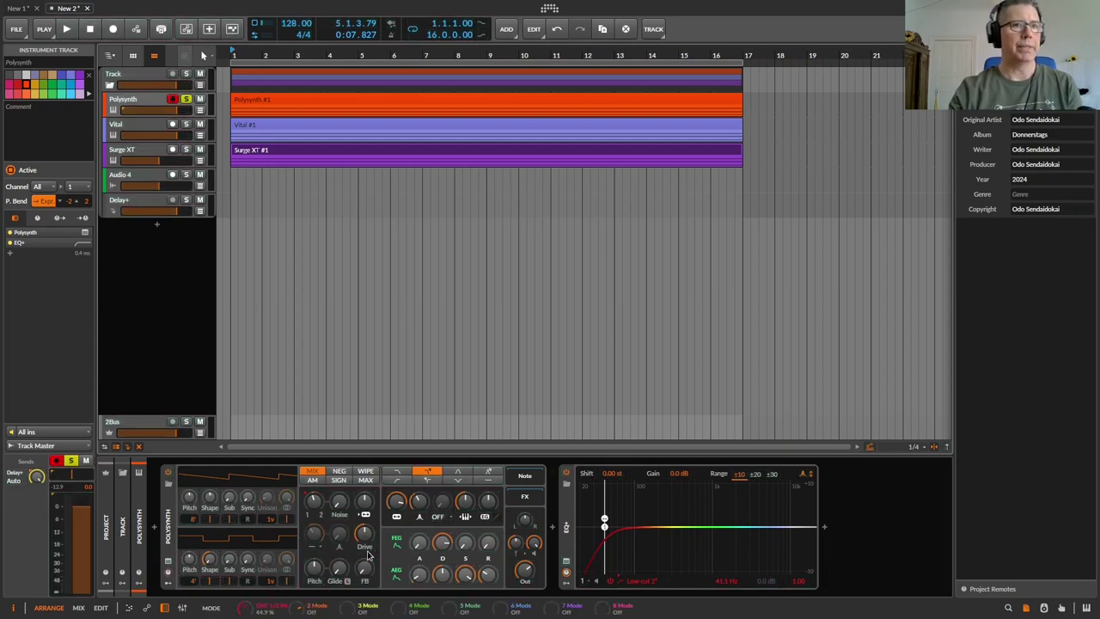
right_click(314, 498)
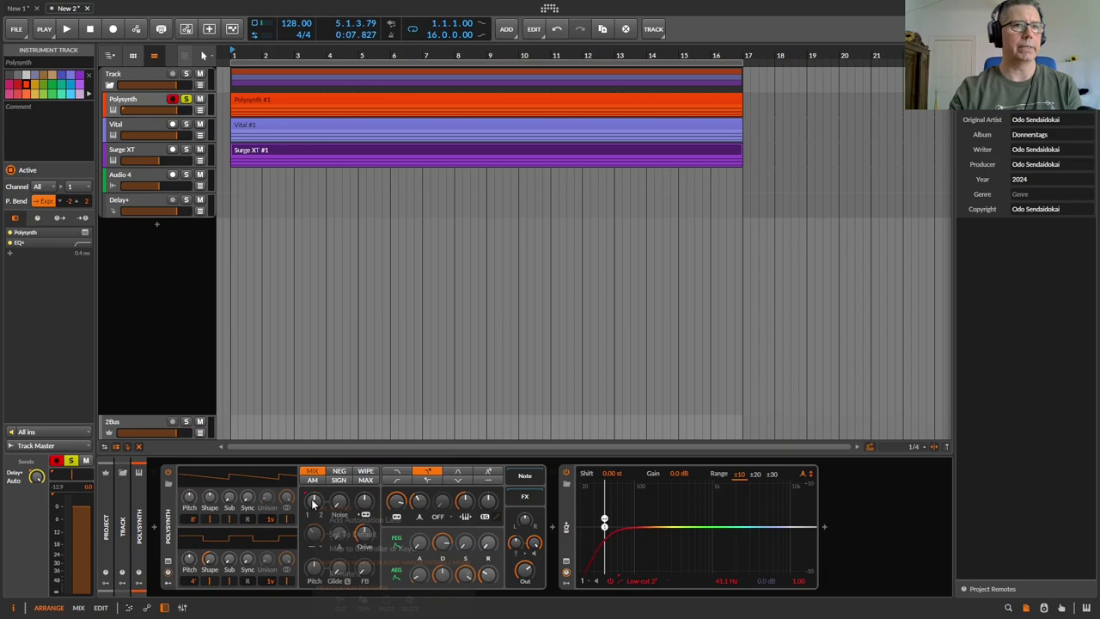
left_click(316, 492)
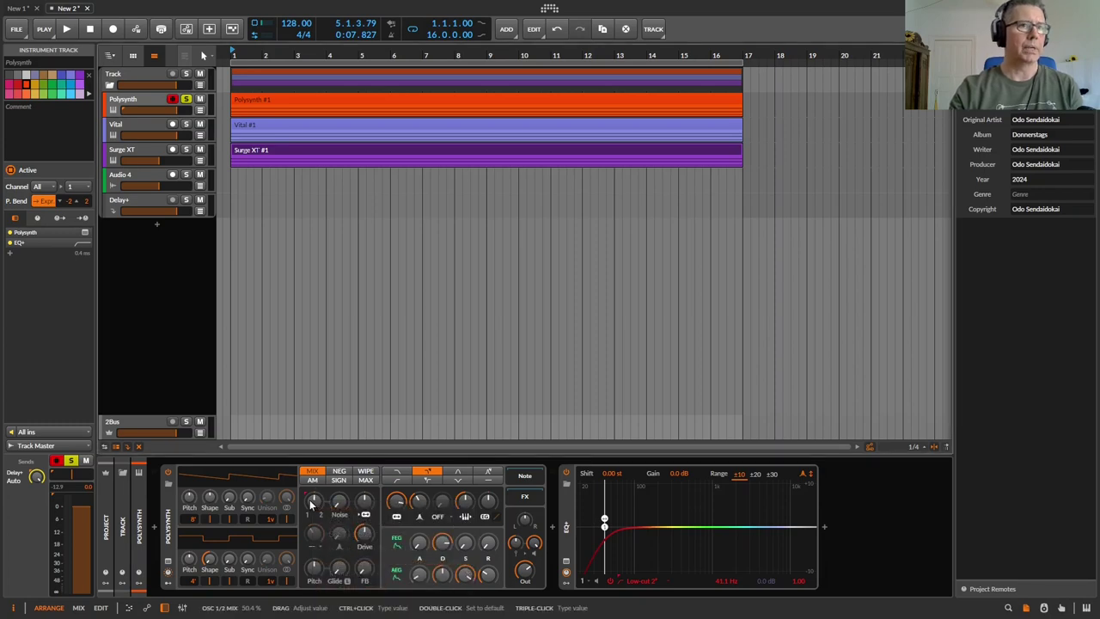
right_click(311, 503)
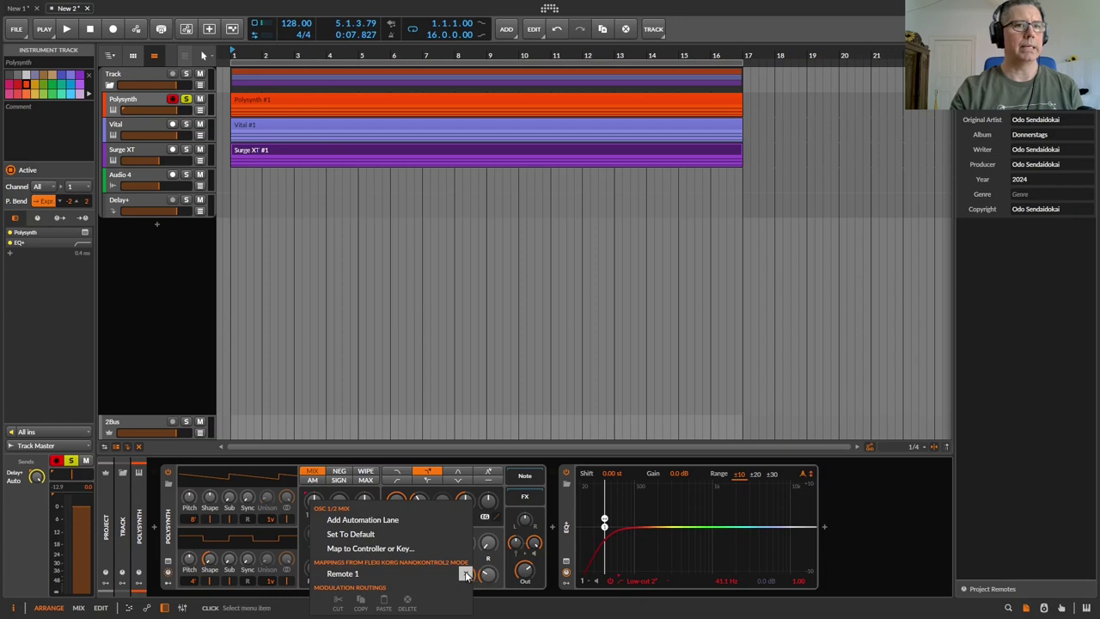
left_click(465, 574)
Step: Map filter frequency, then remove its Remote 1 mapping and show the Polysynth remote controls
right_click(397, 502)
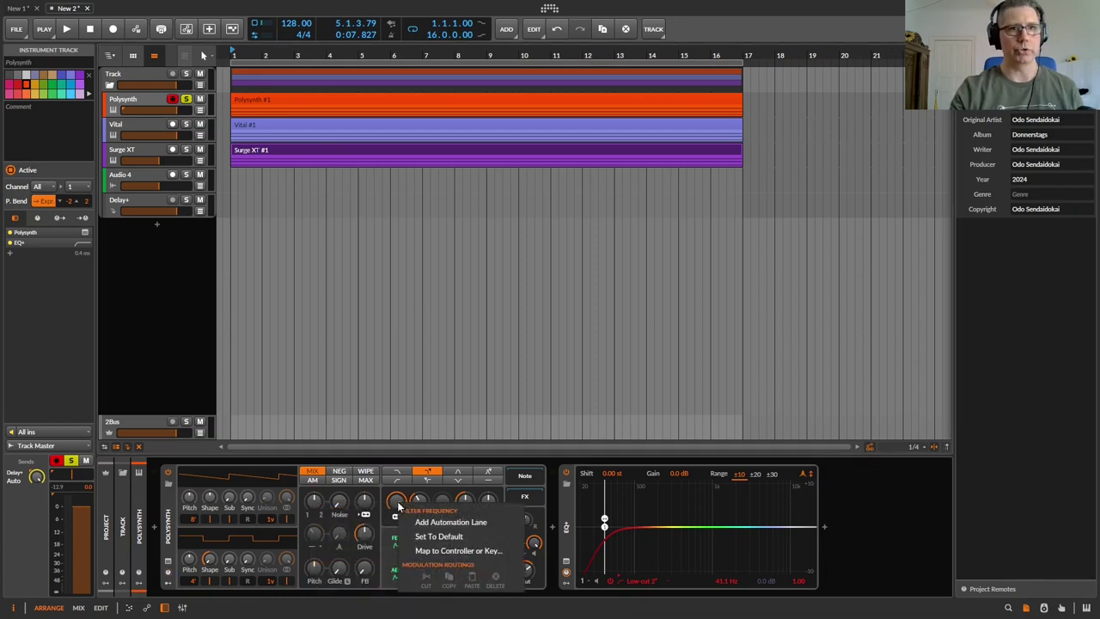
left_click(434, 550)
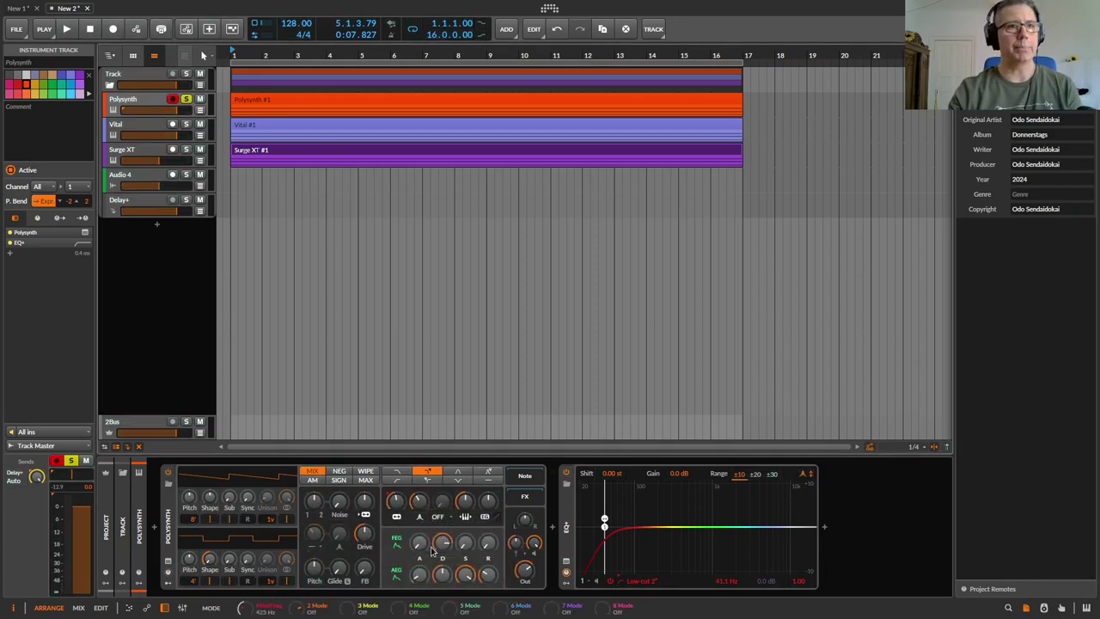
right_click(397, 503)
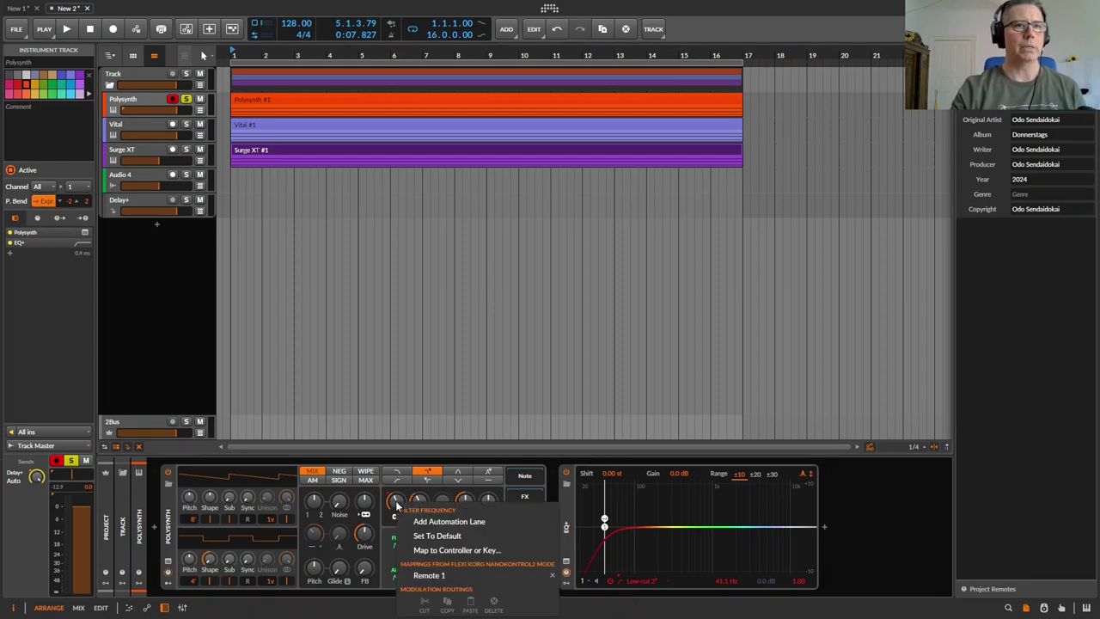
left_click(553, 574)
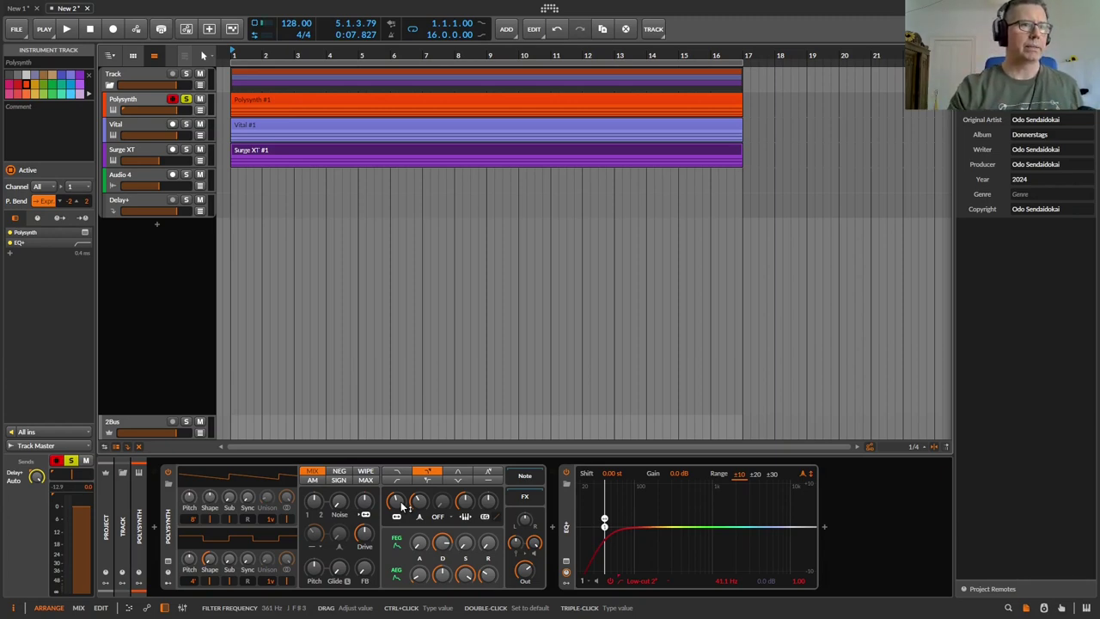
left_click(168, 574)
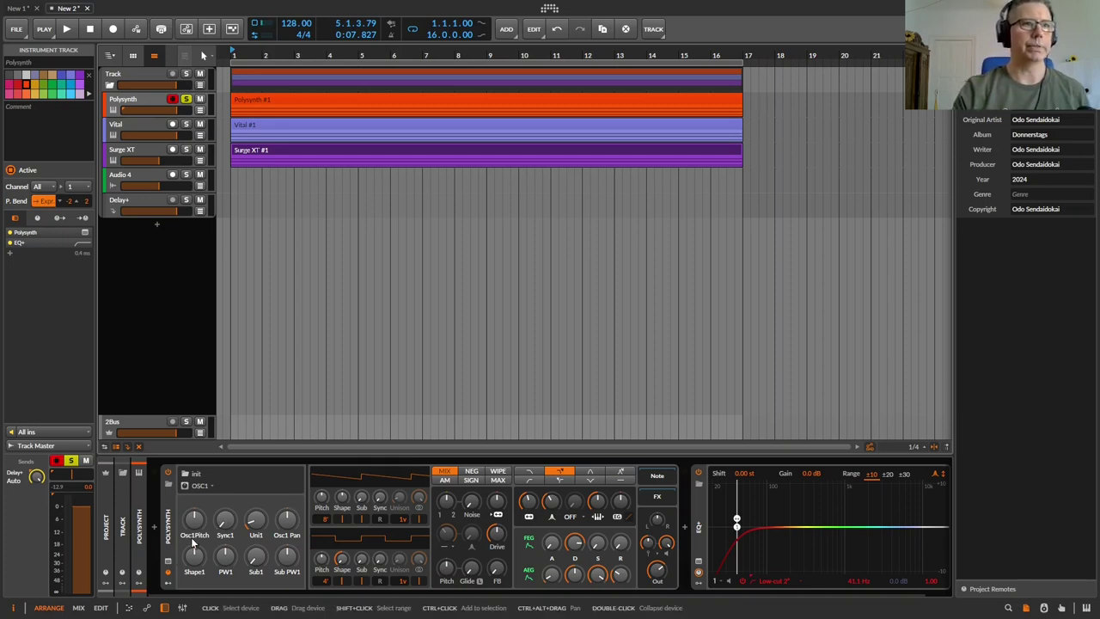
Step: Add a new Perform remote page with Filter Freq in slot 1 and Reso in slot 2
left_click(203, 486)
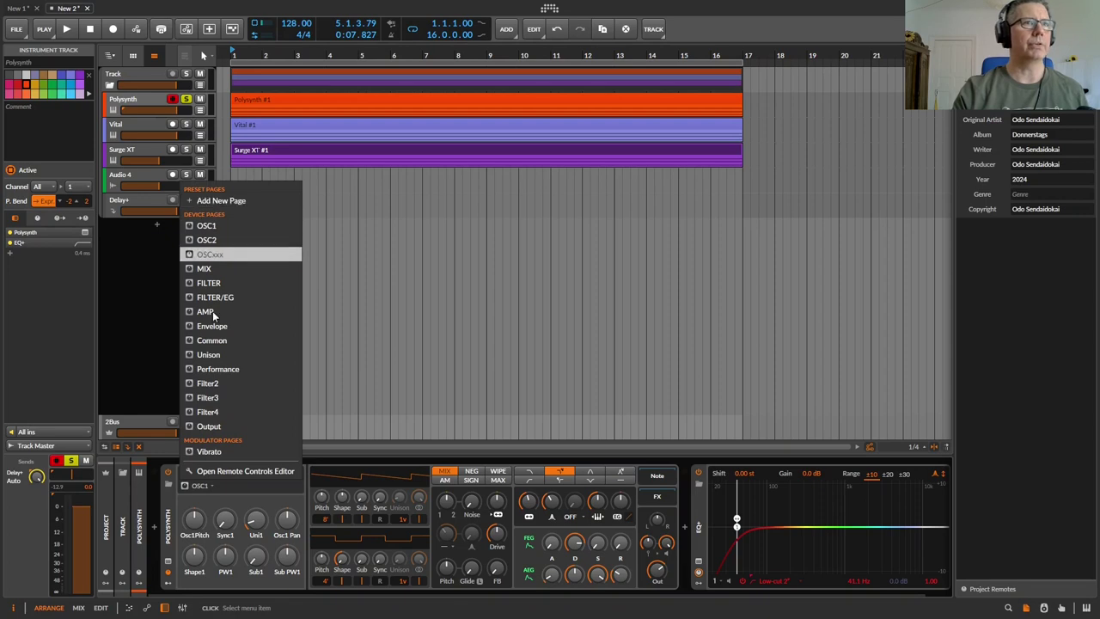
left_click(219, 202)
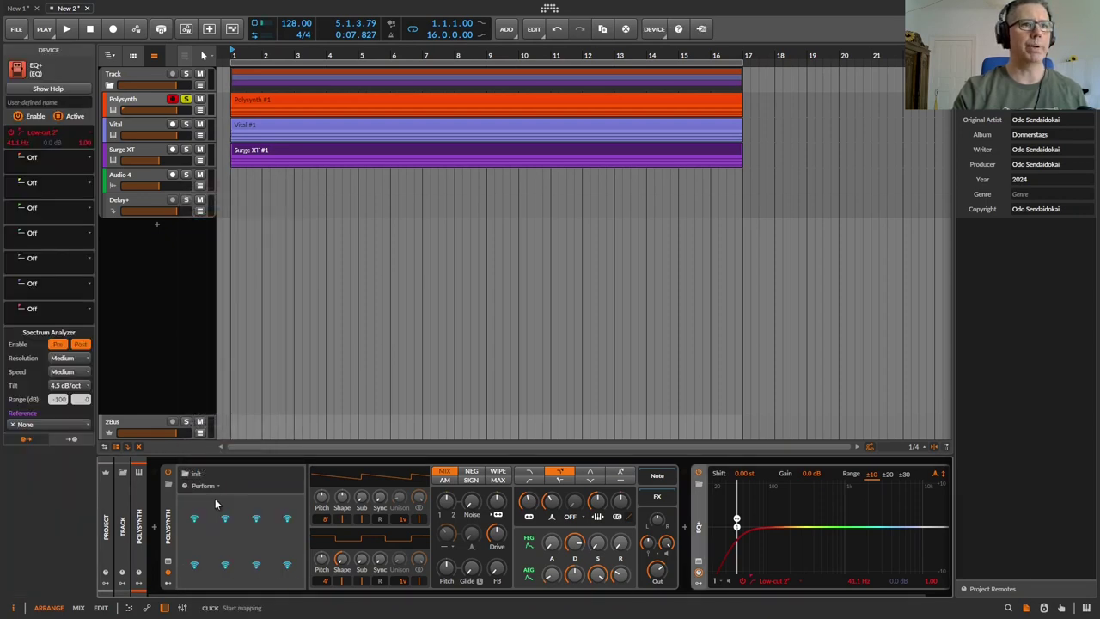
left_click(529, 501)
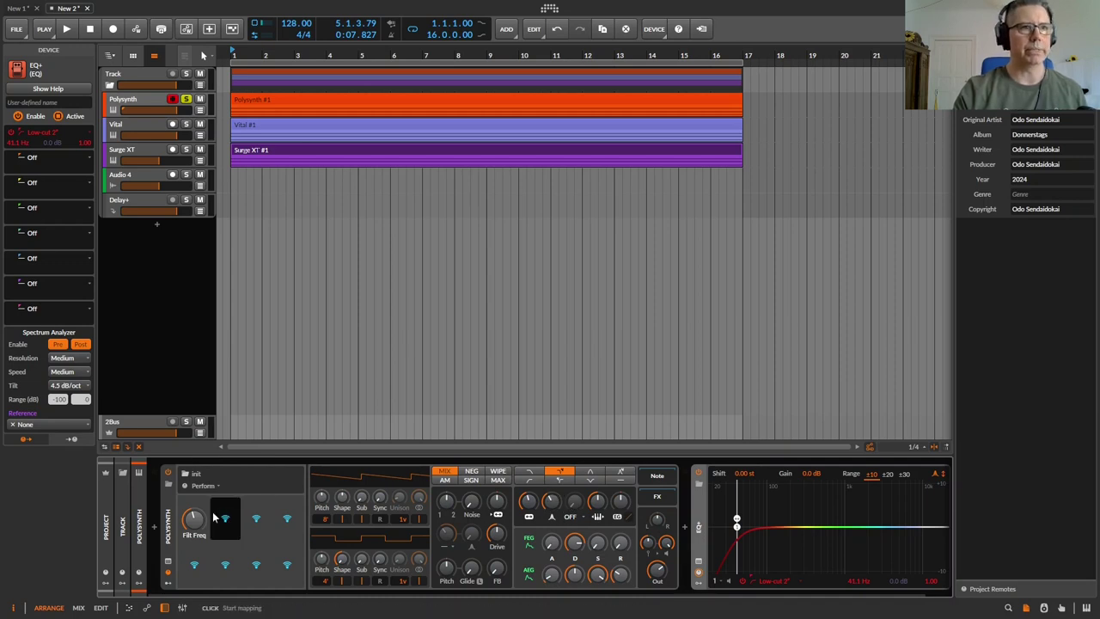
left_click(547, 504)
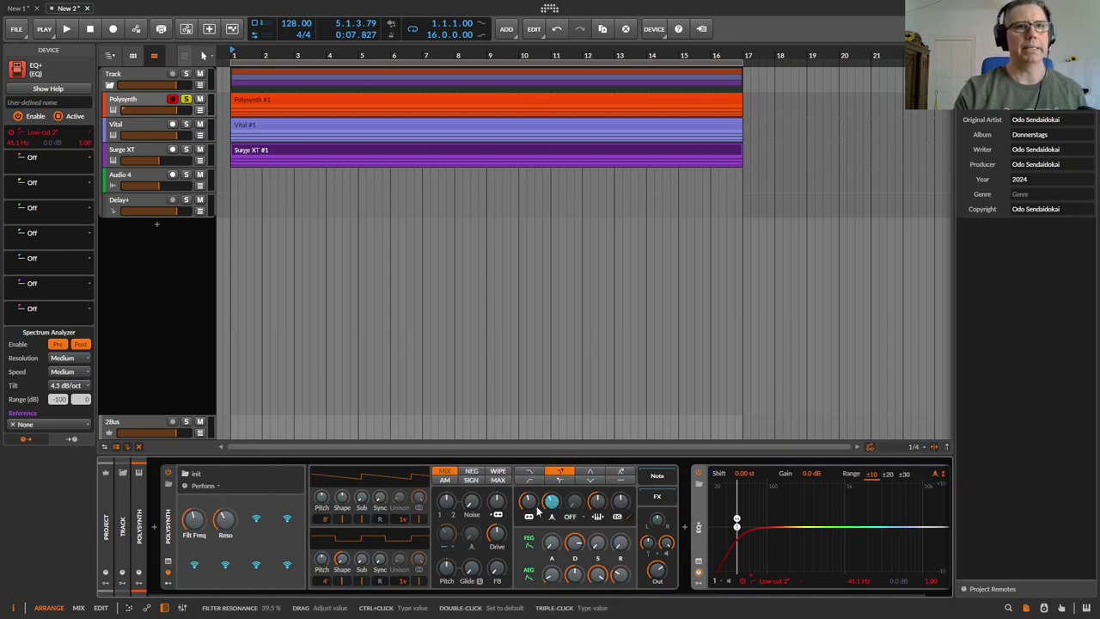
Step: Select the Polysynth and briefly play back to hear the mapped controls
left_click(249, 520)
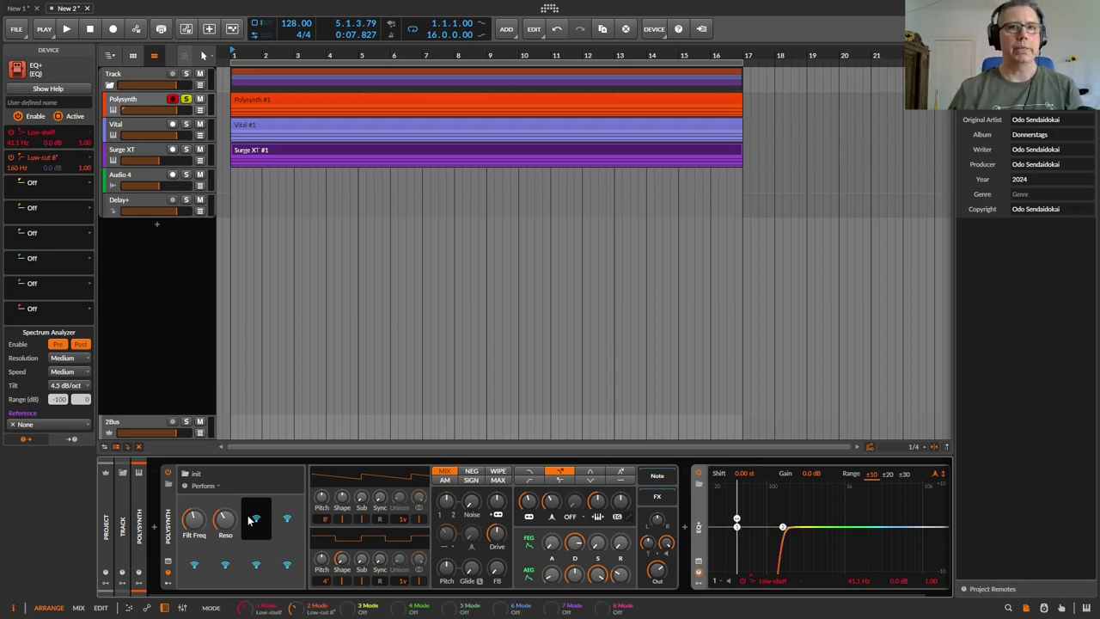
left_click(168, 537)
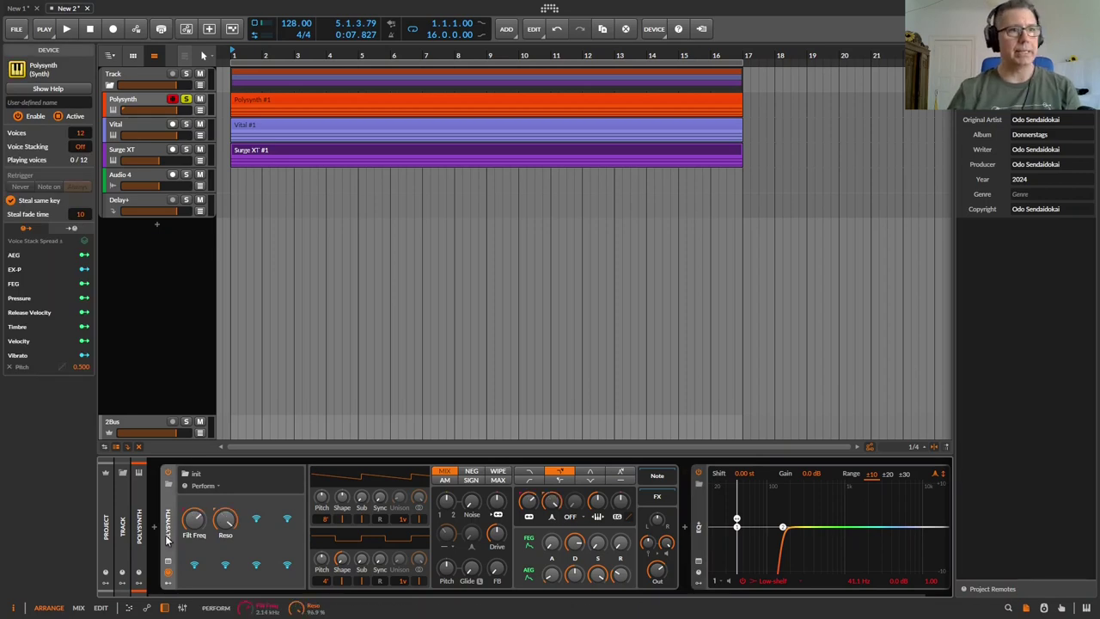
key("space")
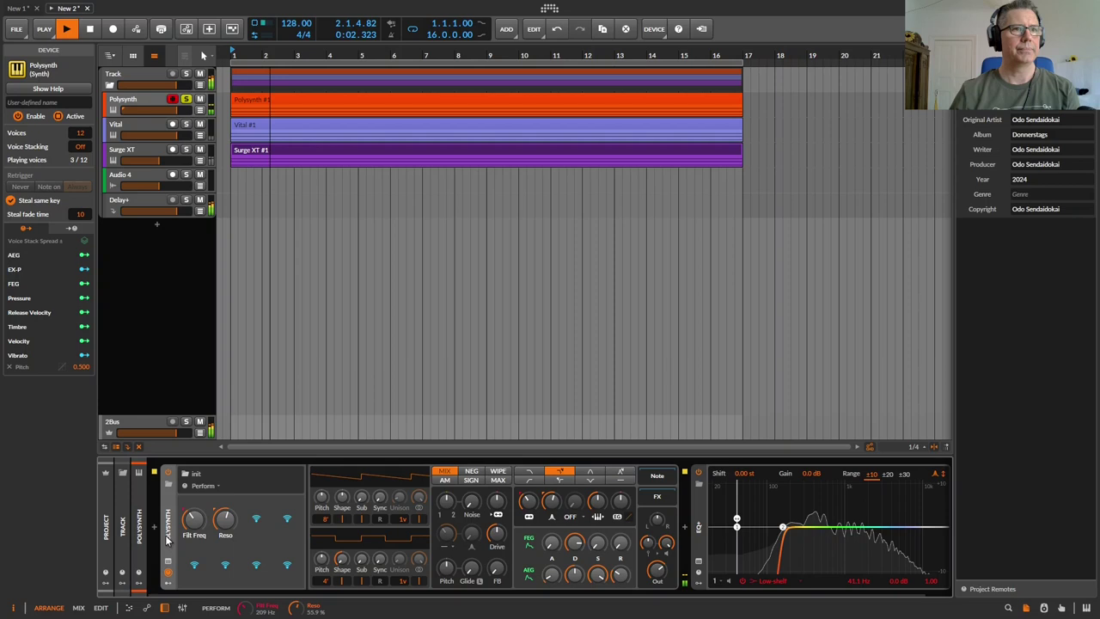
key("space")
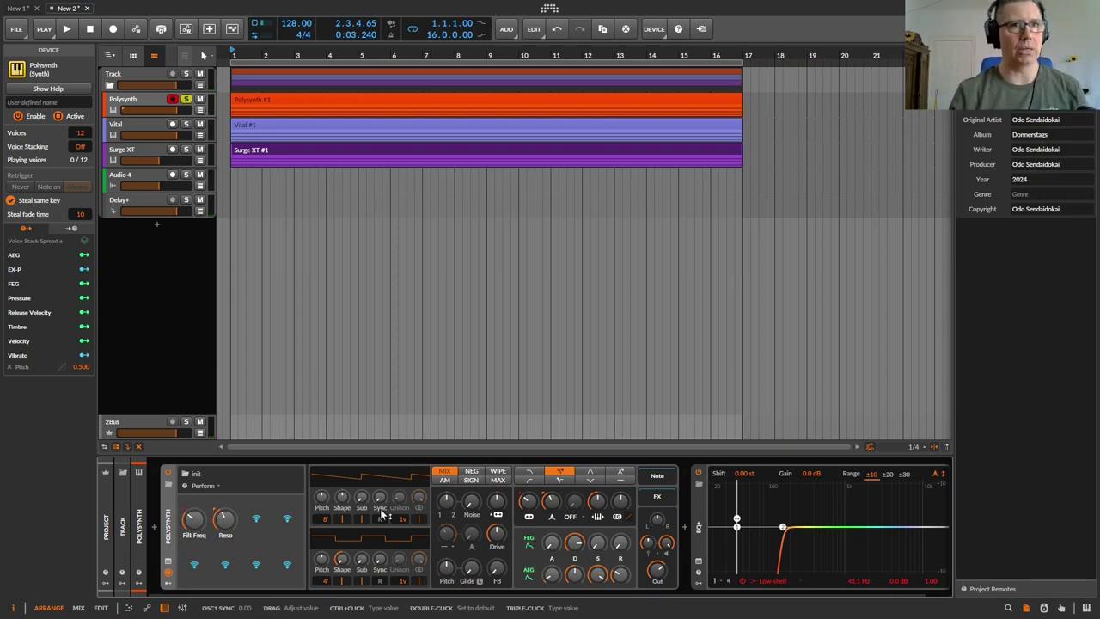
Step: Delete the extra low-shelf and low-cut bands from the EQ+ curve
right_click(531, 501)
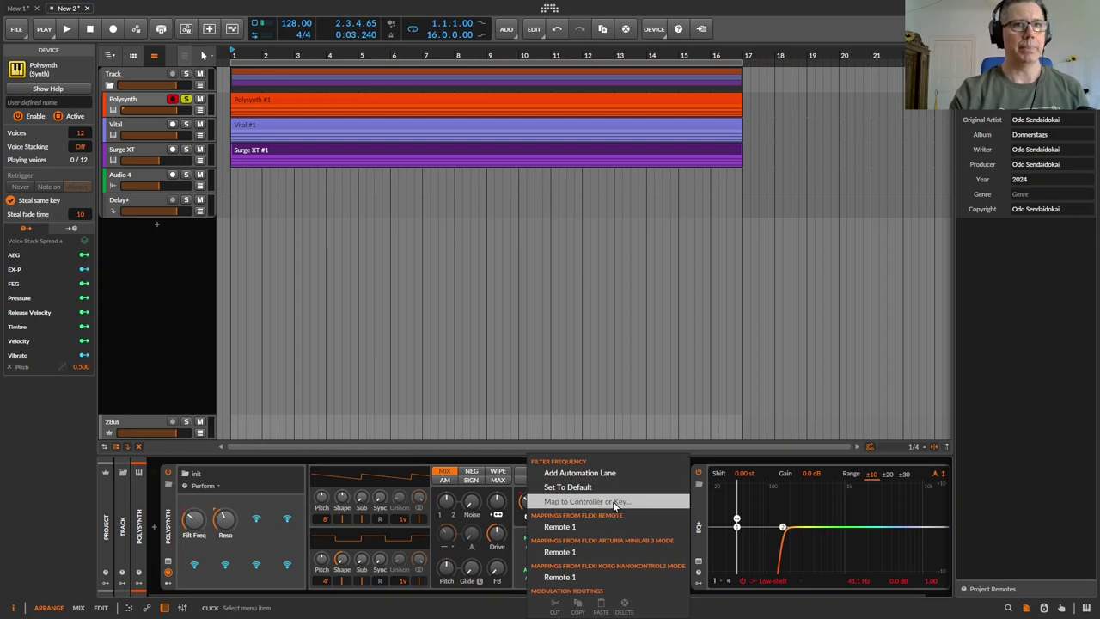
left_click(168, 528)
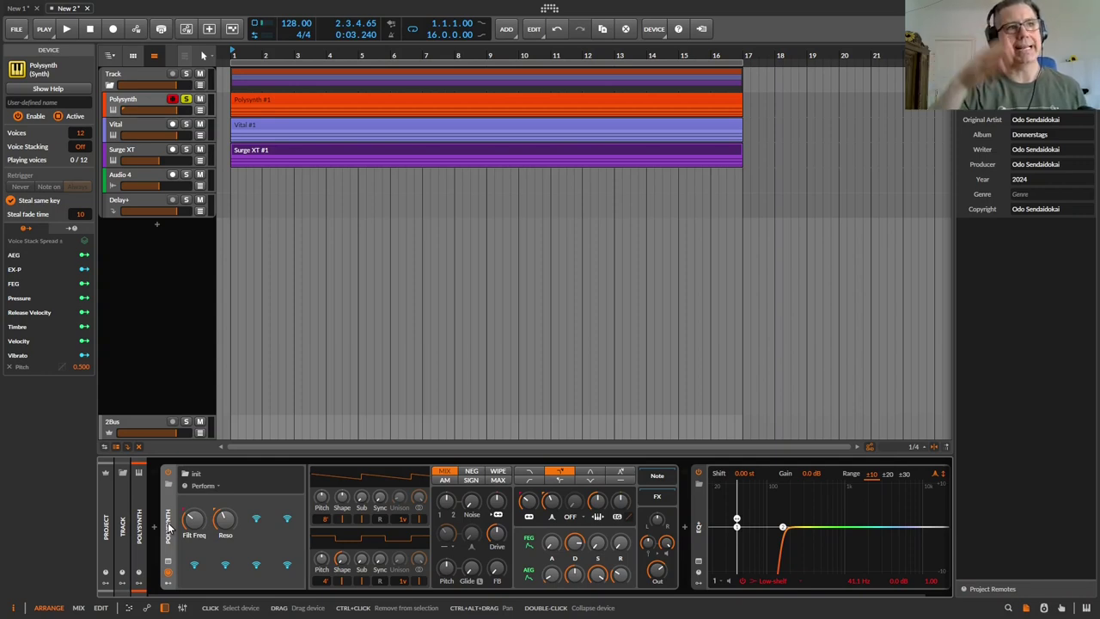
double_click(782, 527)
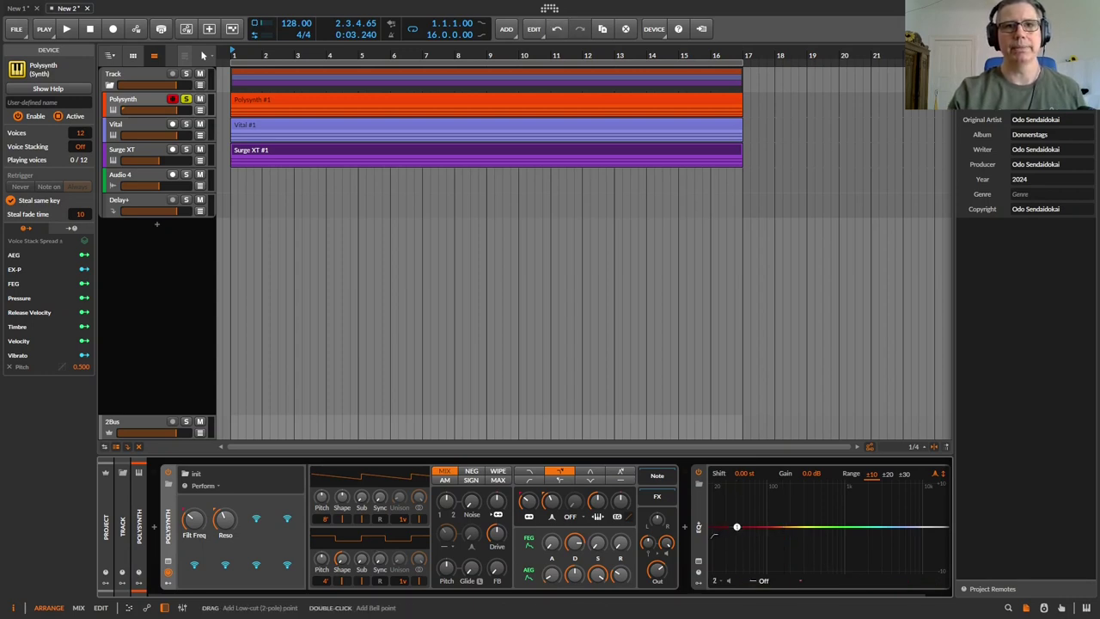
left_click_drag(737, 526, 746, 530)
double_click(745, 529)
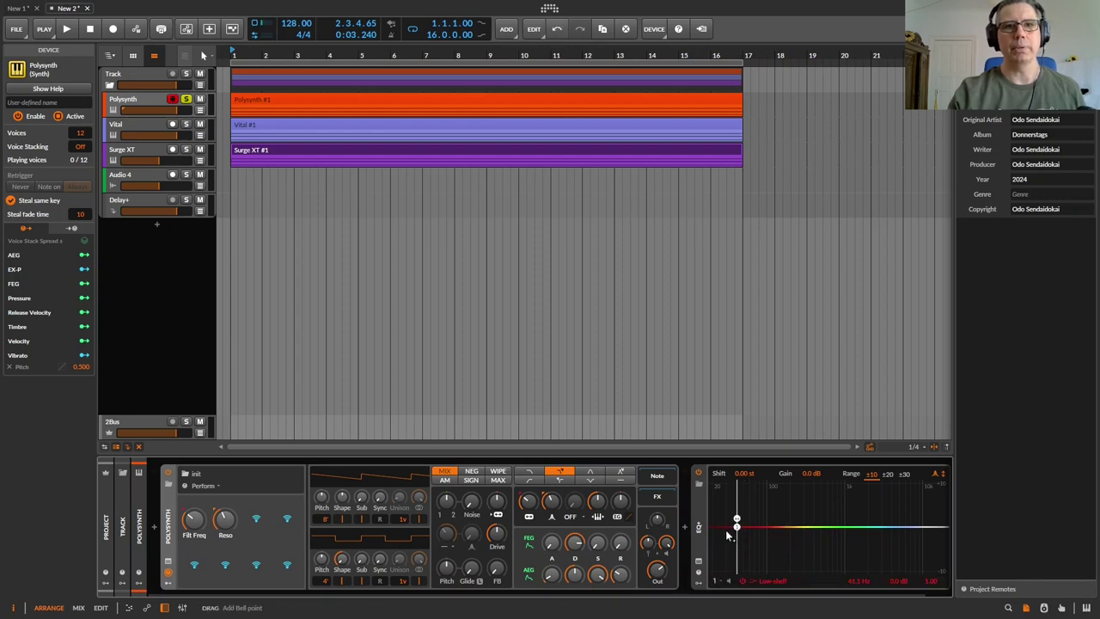
Step: Set EQ+ band 1 to the steep Low-cut 8" filter type
left_click(767, 580)
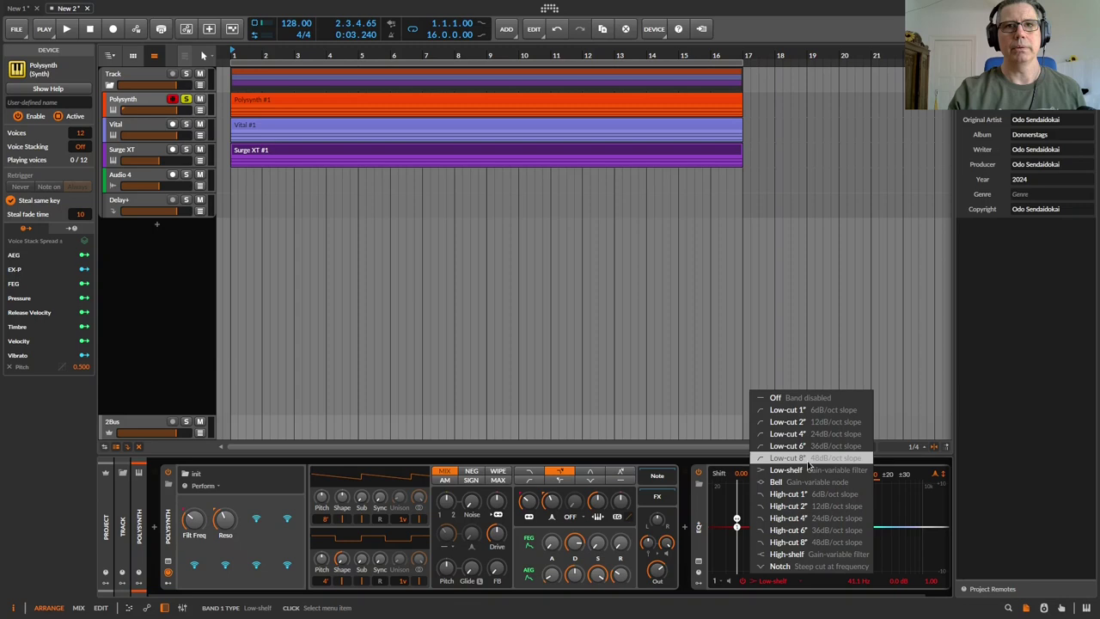
left_click(806, 459)
left_click(700, 530)
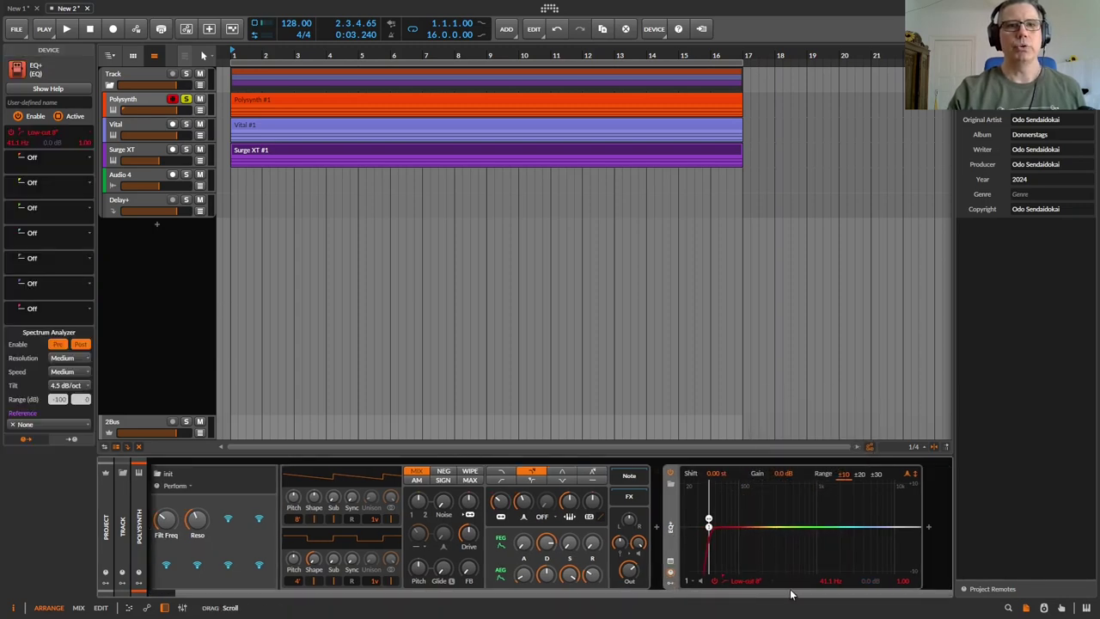
Step: Add a Perform page on EQ+ mapping 1 Freq and 1 Q to its first two controls
left_click(674, 574)
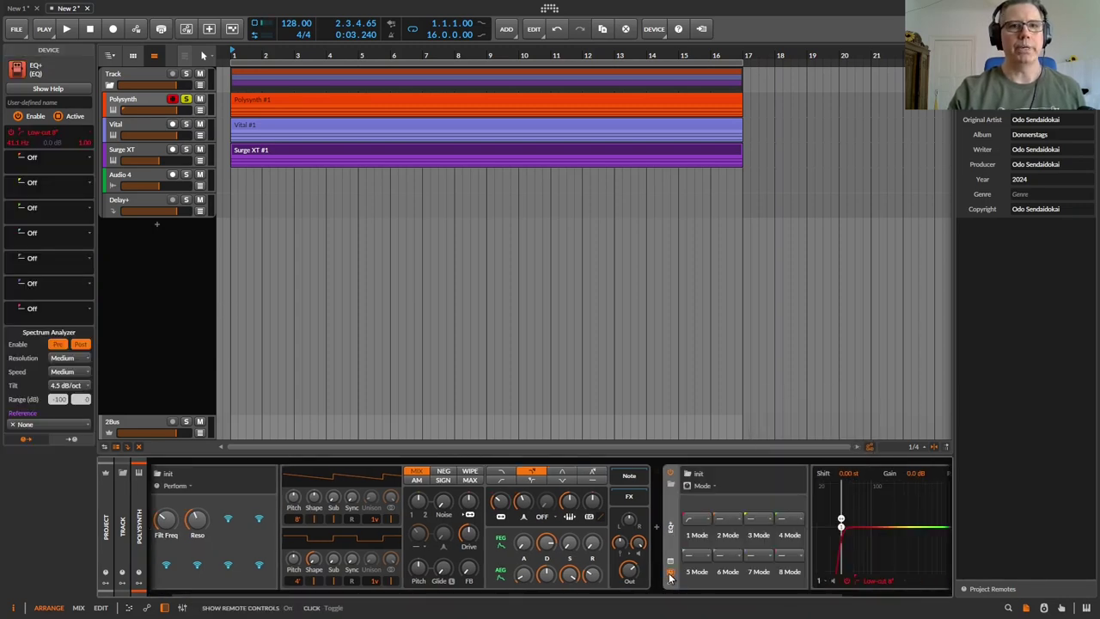
left_click(703, 486)
left_click(713, 512)
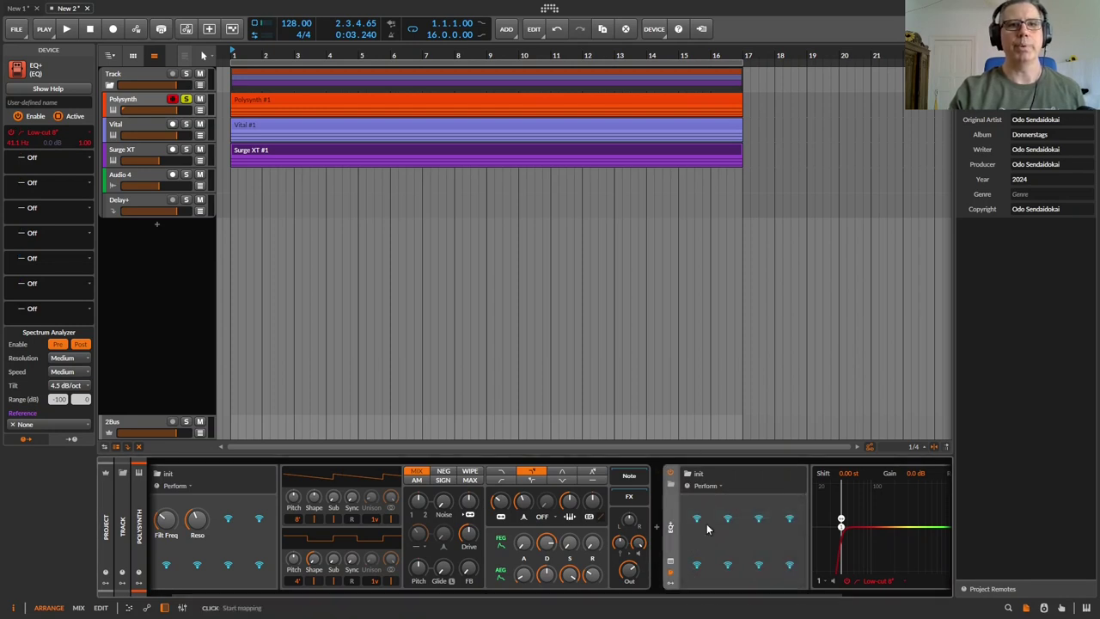
left_click(700, 520)
left_click(840, 525)
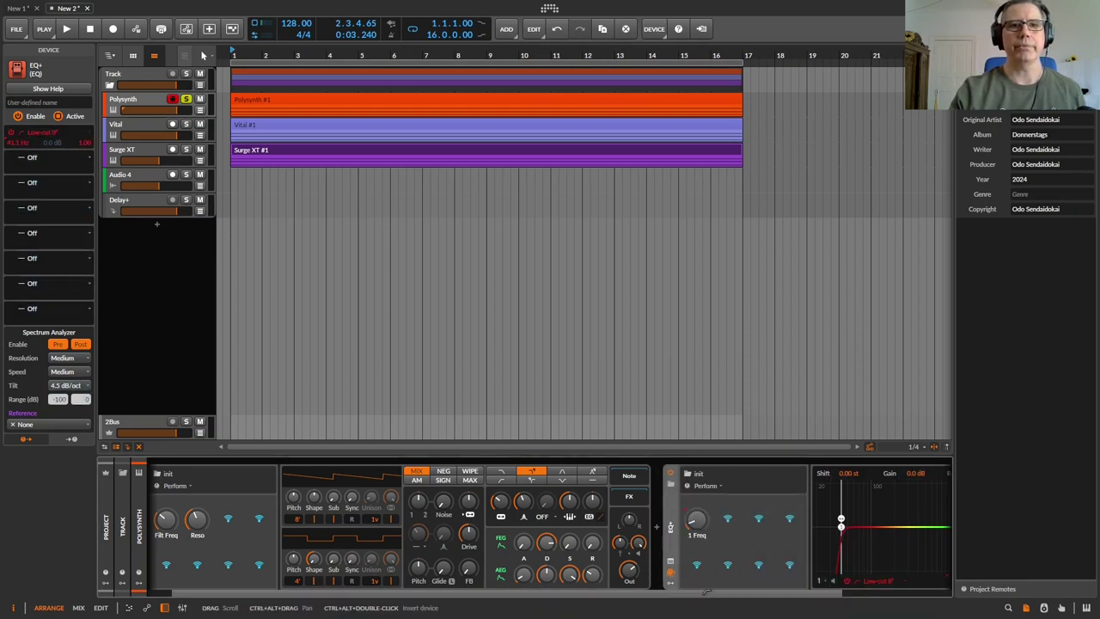
scroll(807, 547, "right", 3)
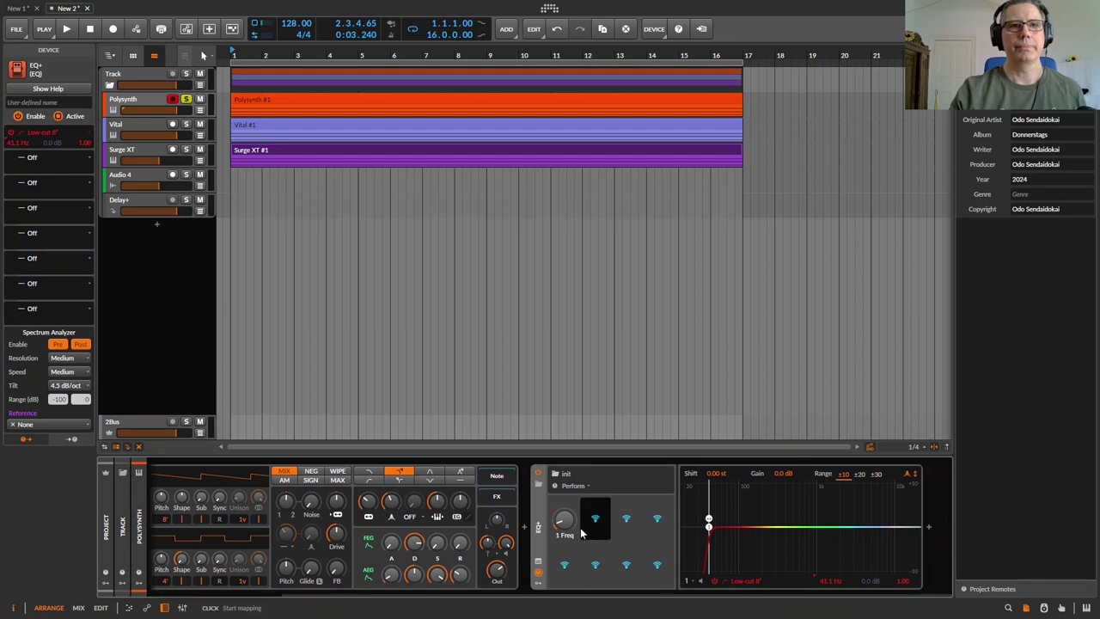
left_click(595, 519)
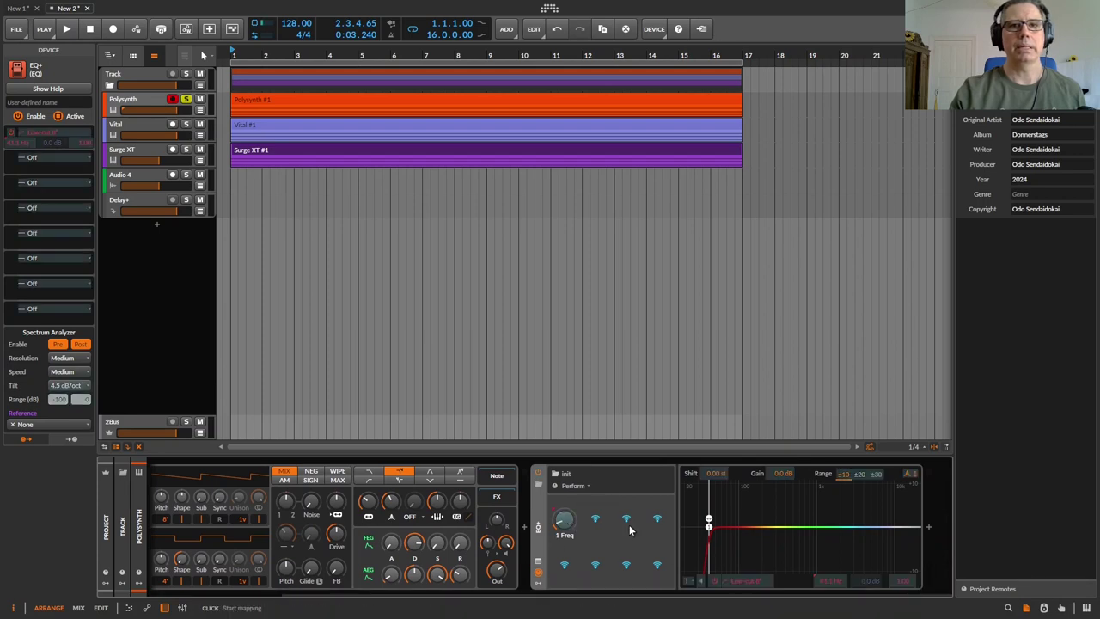
left_click(900, 581)
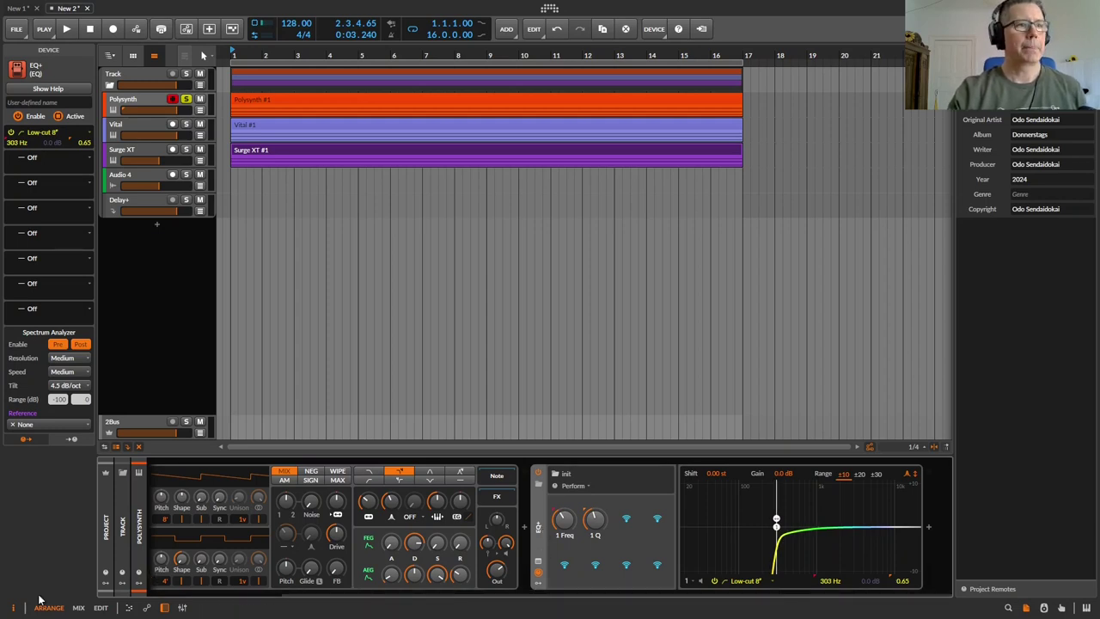
left_click(12, 609)
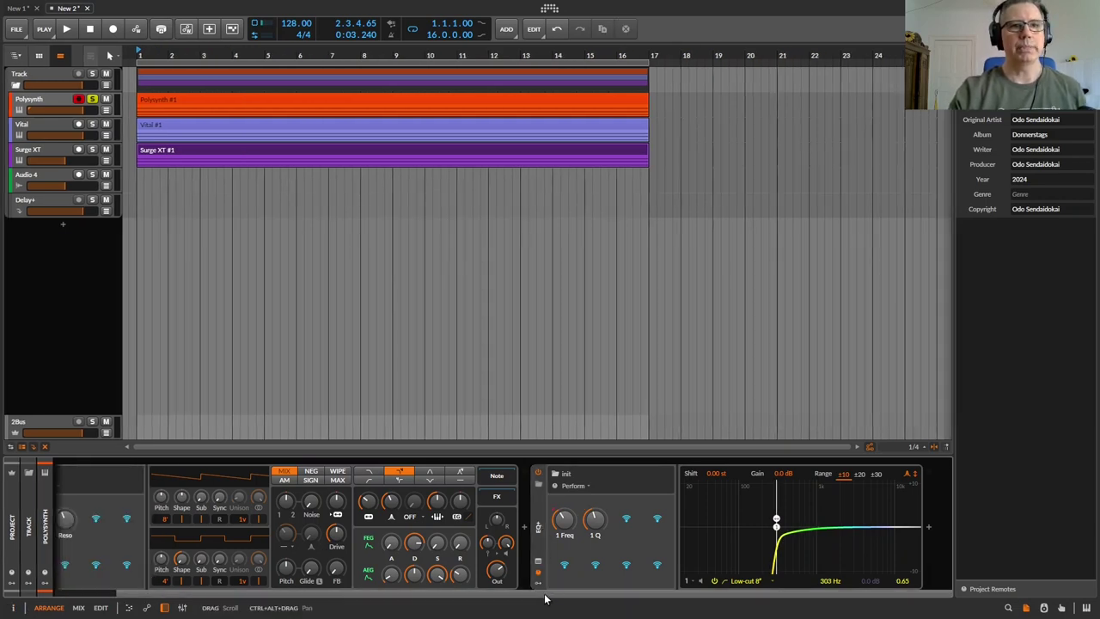
scroll(533, 595, "left", 2)
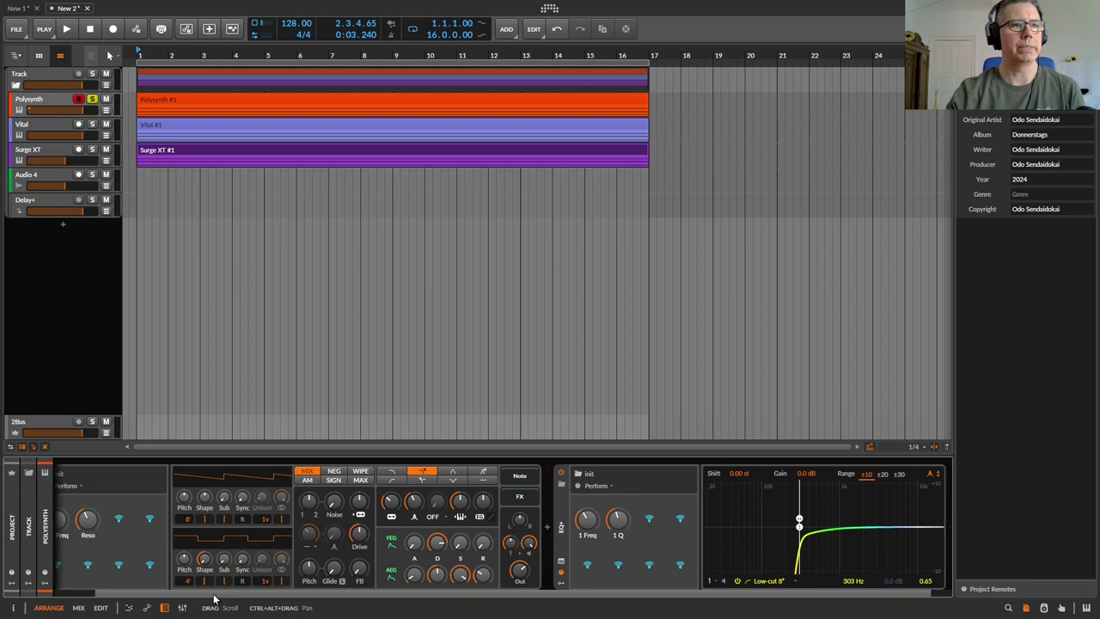
Step: Turn the mapped knobs on EQ+ and Polysynth, dropping the low-cut to 20.0 Hz
scroll(188, 594, "left", 2)
scroll(188, 595, "left", 1)
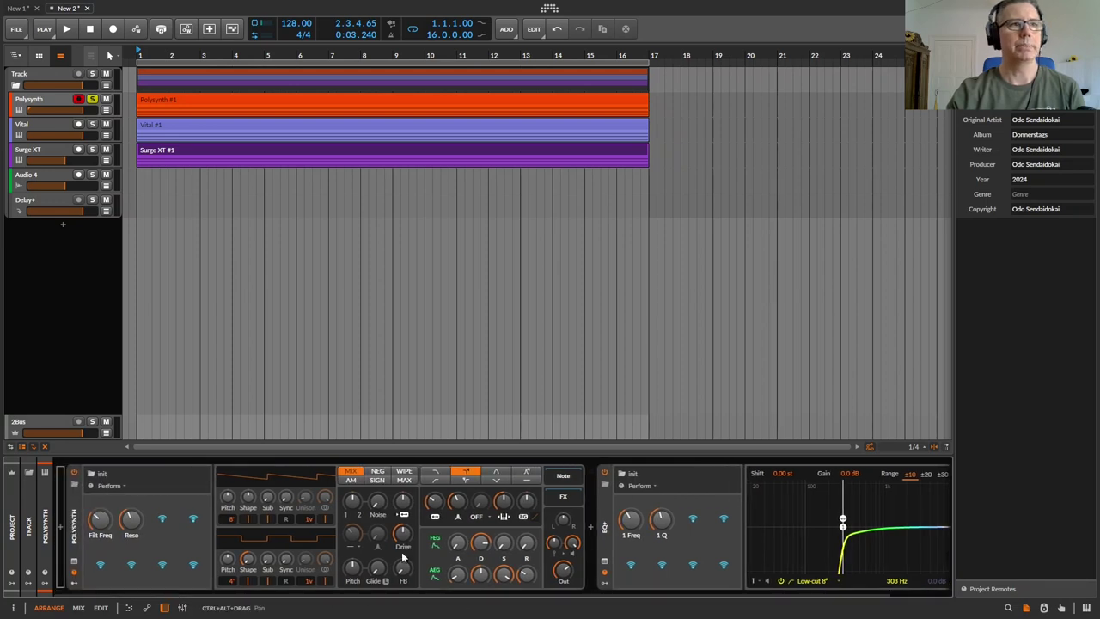
left_click(603, 496)
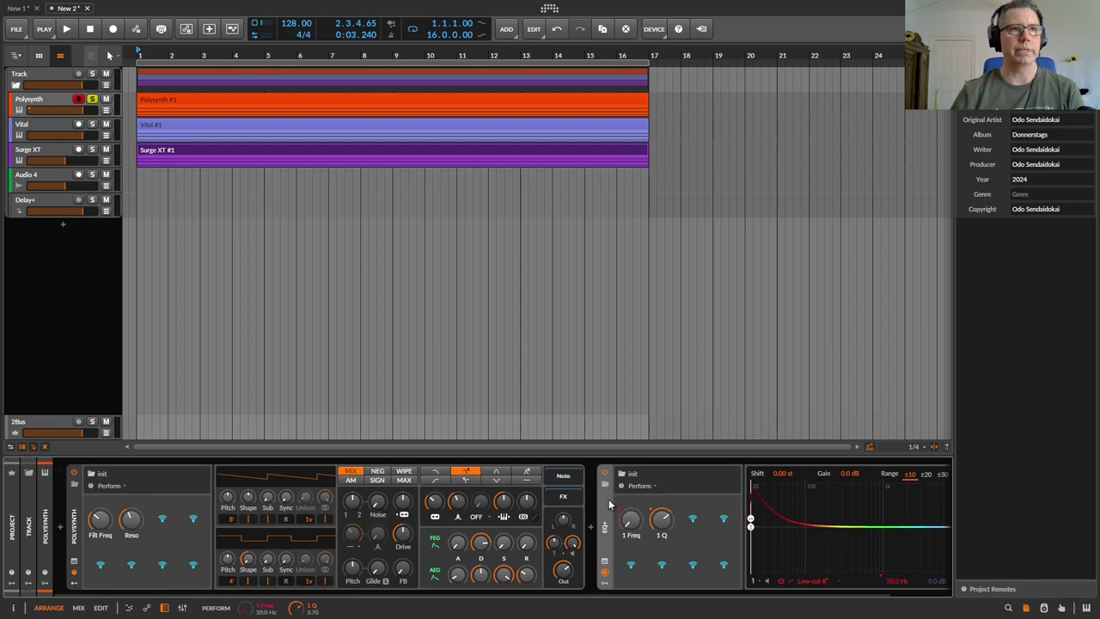
left_click(73, 526)
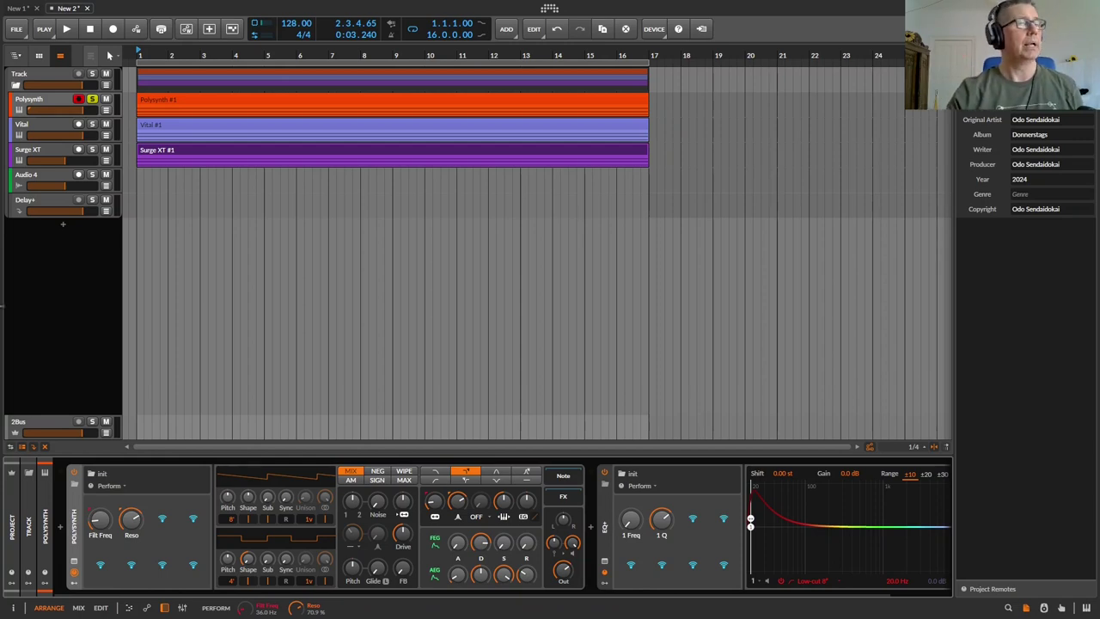
Step: Unsolo Polysynth, solo Vital, and open the Vital synth window further right
left_click(92, 100)
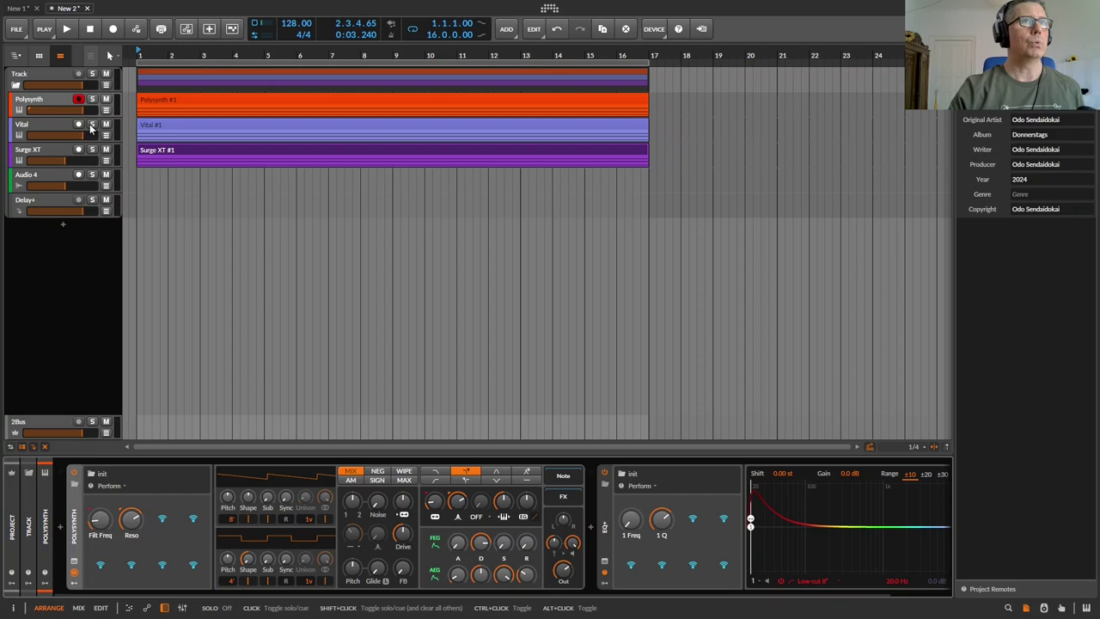
left_click(92, 124)
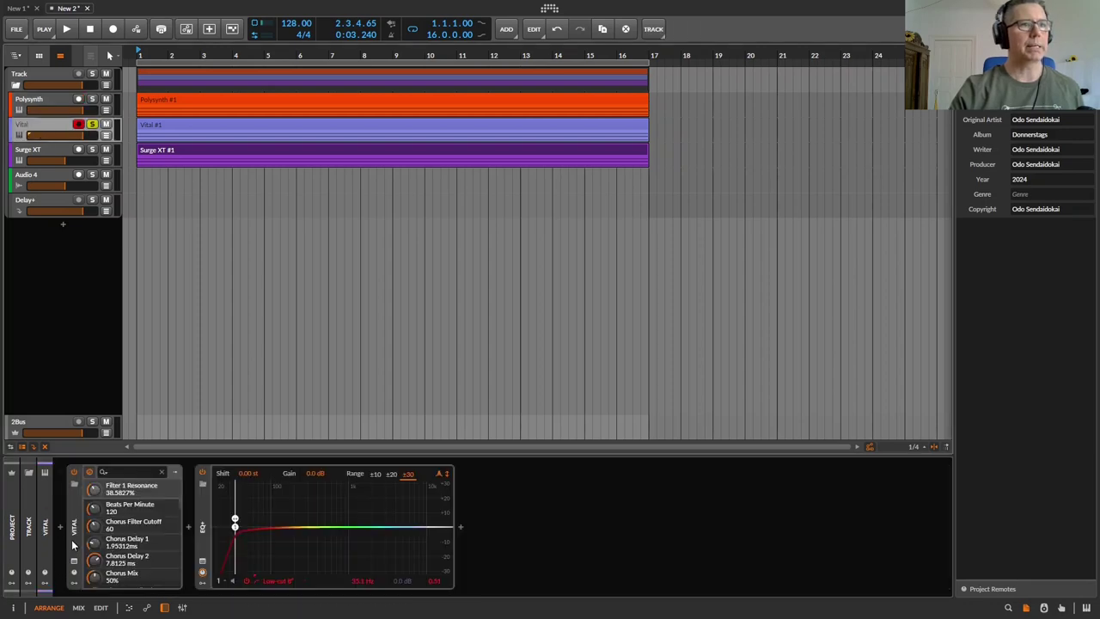
left_click(74, 559)
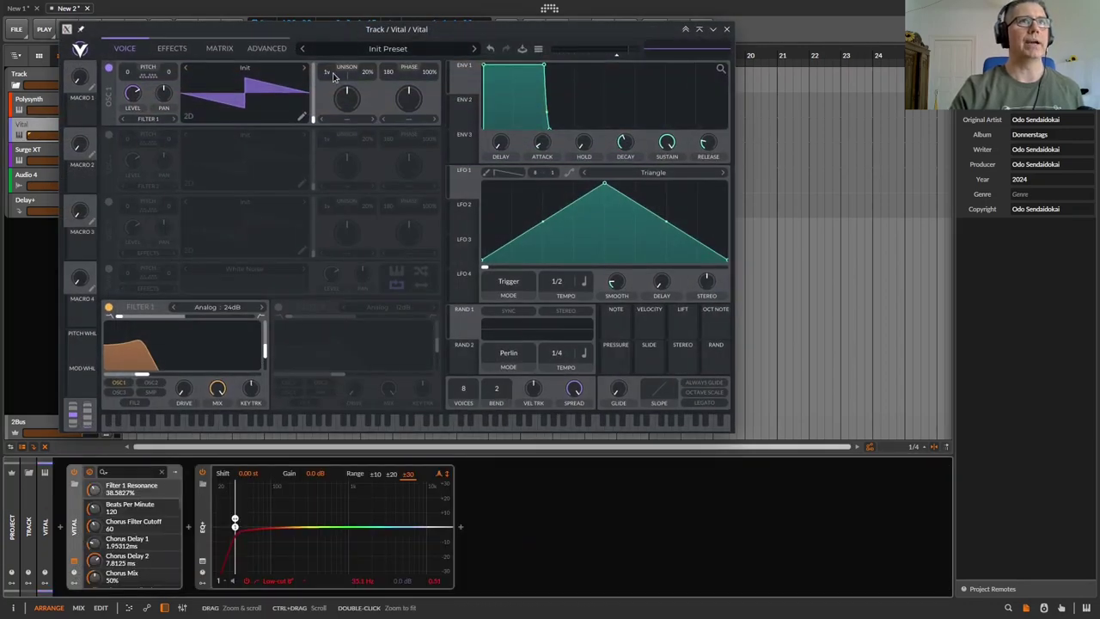
left_click_drag(324, 41, 417, 38)
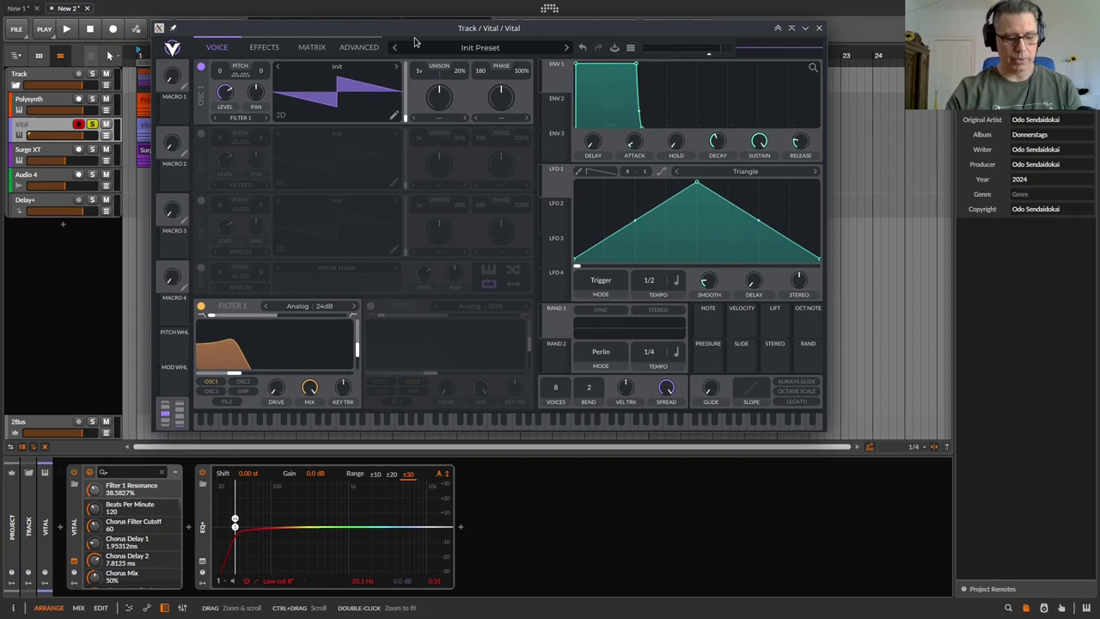
Step: Play back while raising Vital's Filter 1 Cutoff to 3.91319 semitones
key("space")
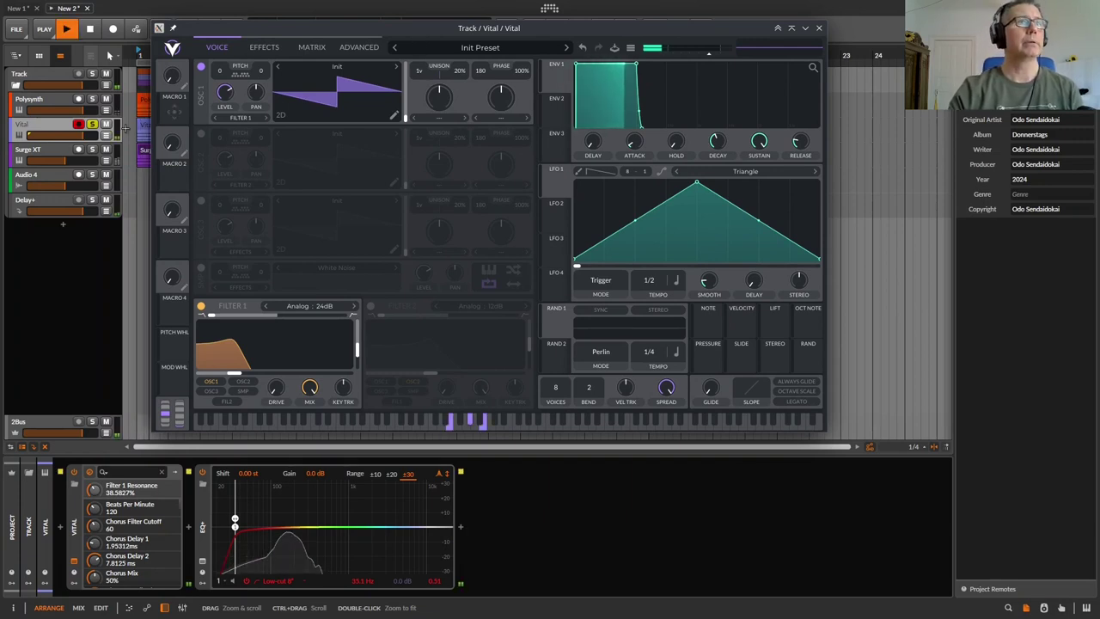
left_click_drag(242, 375, 272, 378)
key("space")
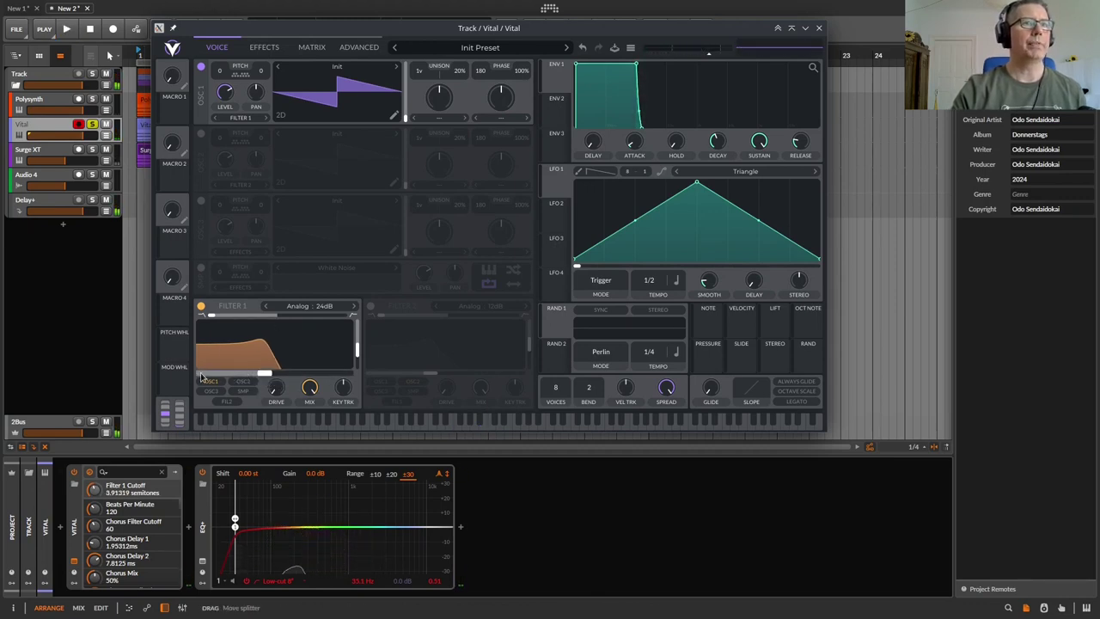
Step: Add a Perform page on Vital with Filter 1 Cutoff and Filter 1 Resonance on knobs 1 and 2
left_click(74, 572)
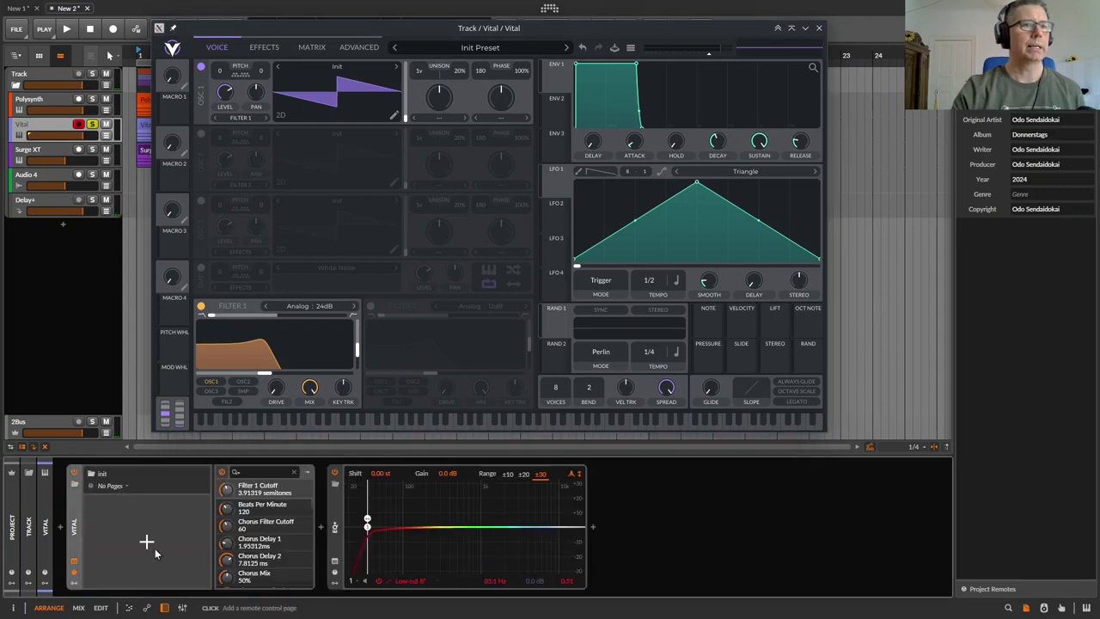
left_click(146, 543)
left_click(101, 521)
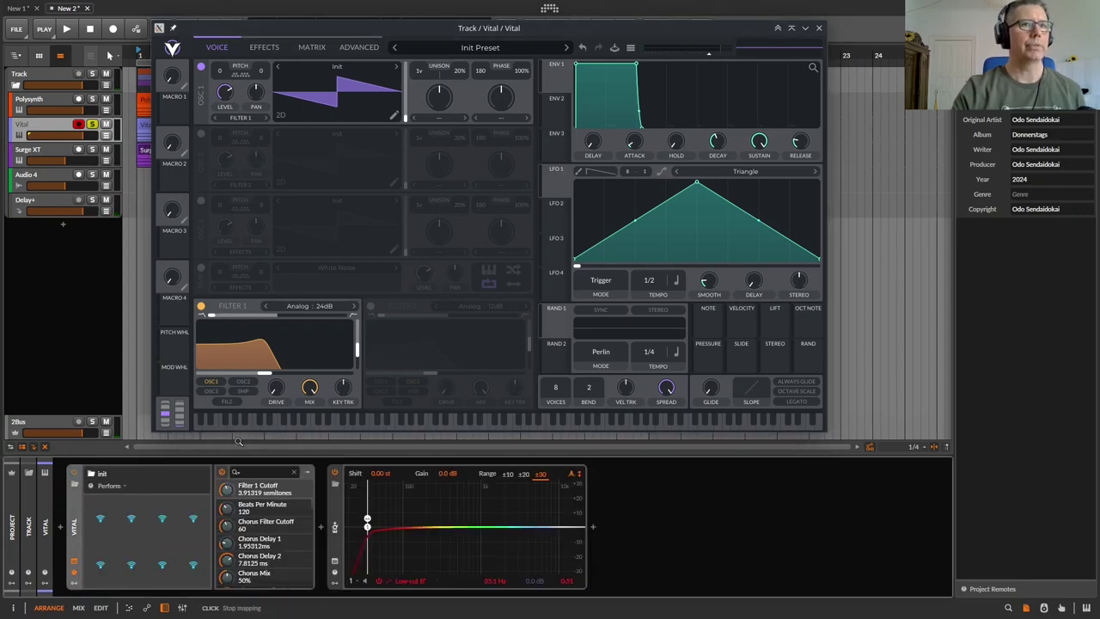
left_click(266, 377)
left_click(131, 518)
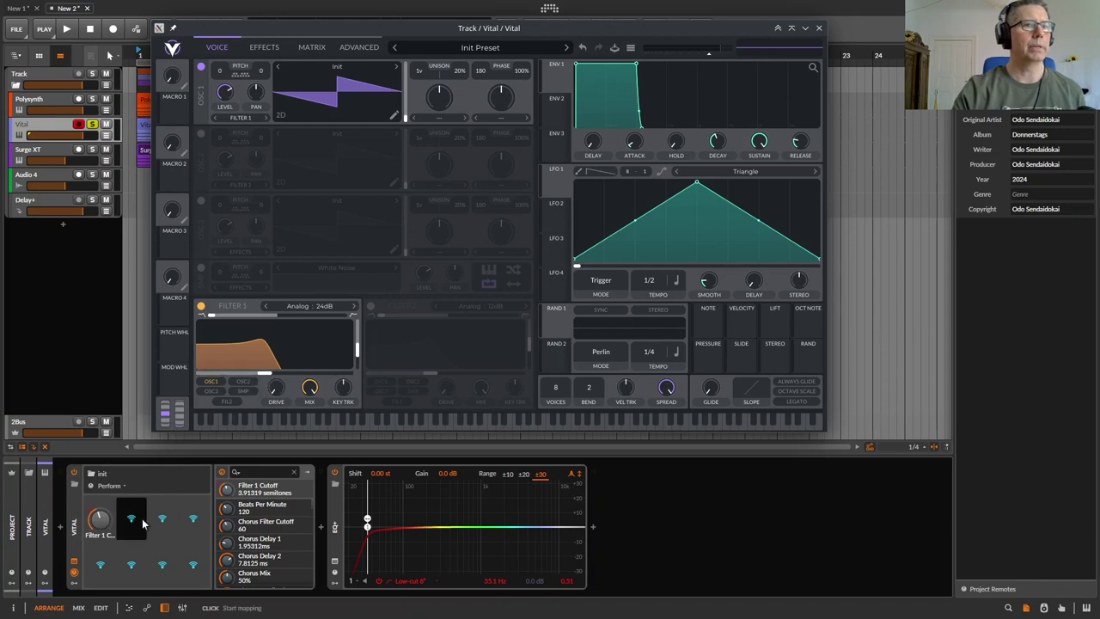
left_click(356, 348)
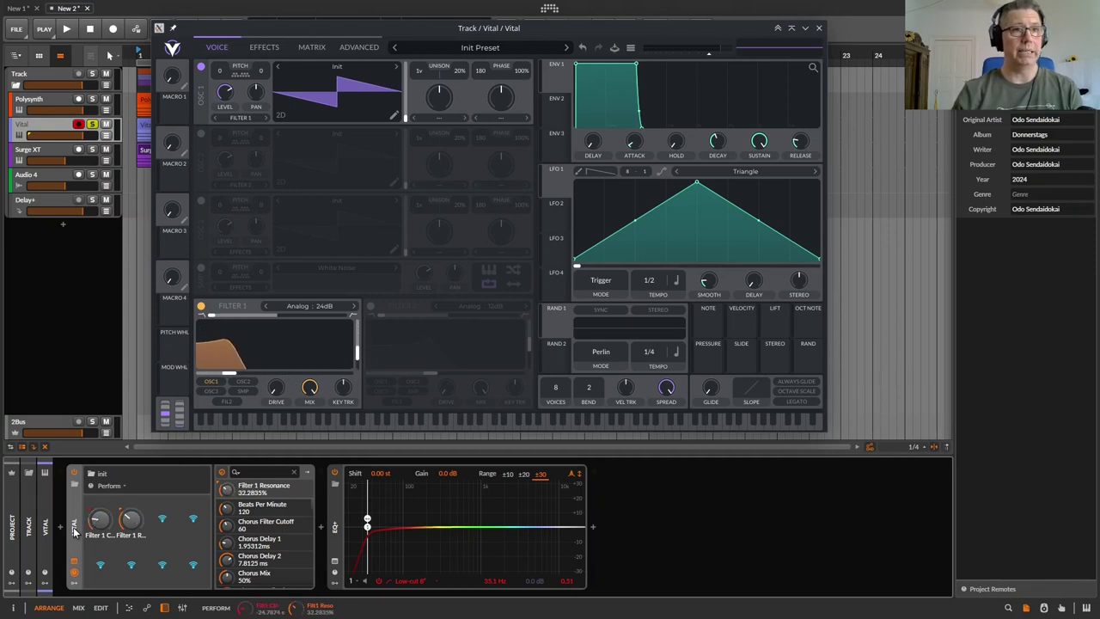
Step: Add a Perform page on Vital's EQ+ mapping 1 Freq and 1 Q, then close Vital's window
left_click(334, 571)
left_click(366, 487)
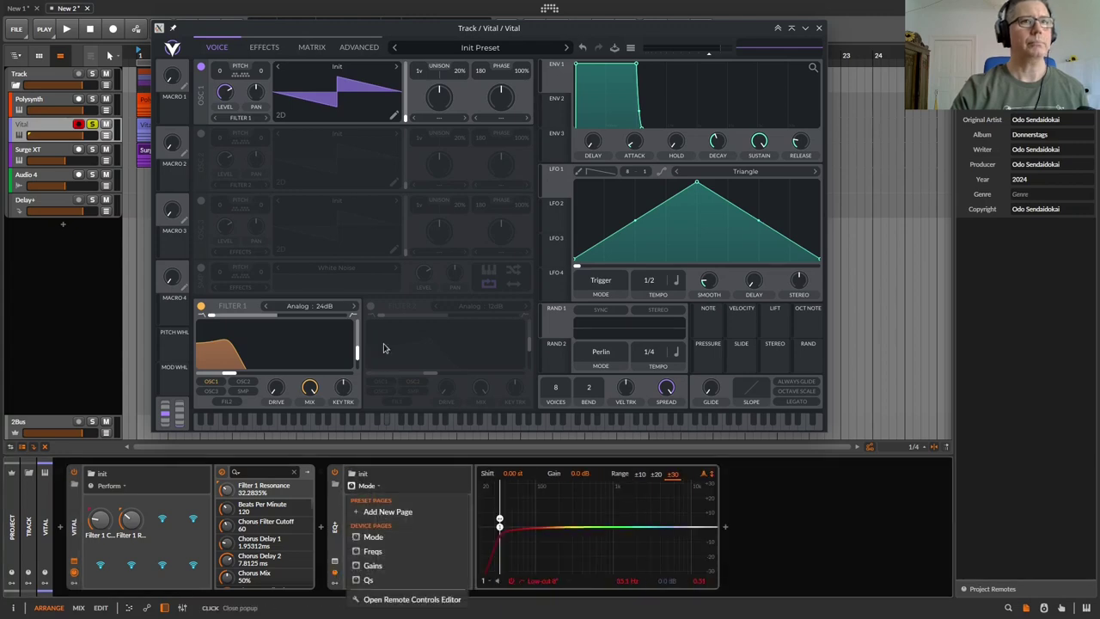
left_click(374, 512)
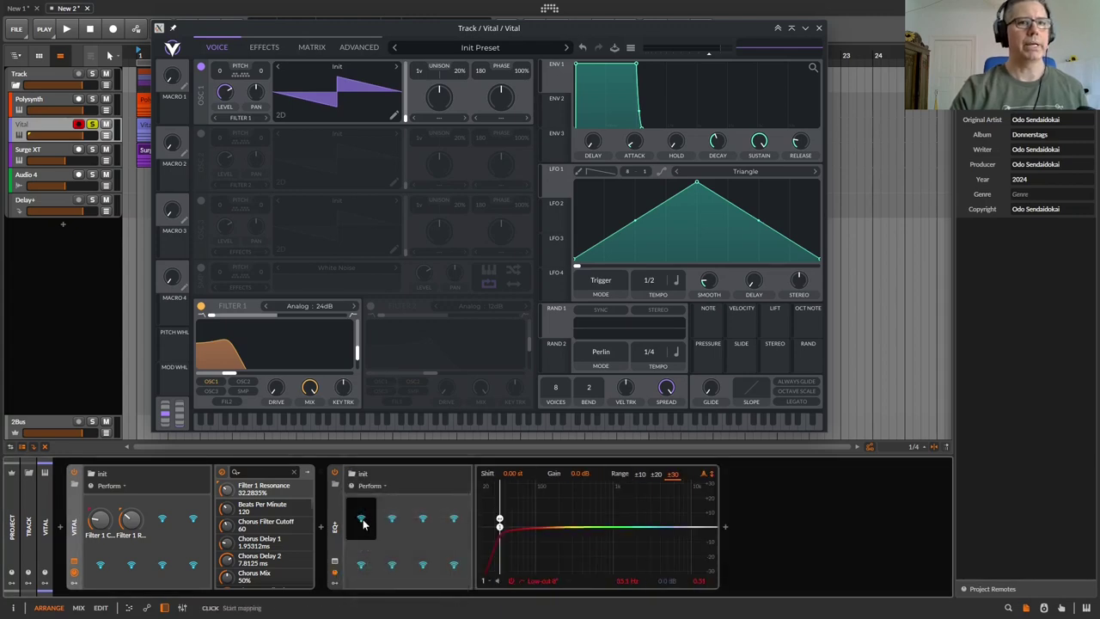
left_click(627, 581)
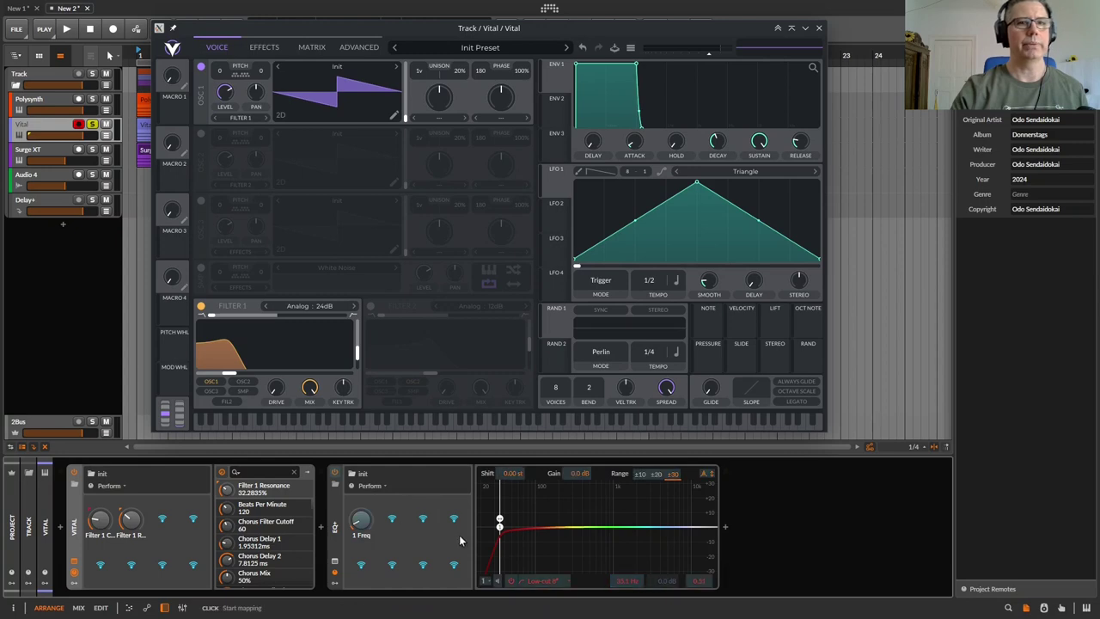
left_click(699, 581)
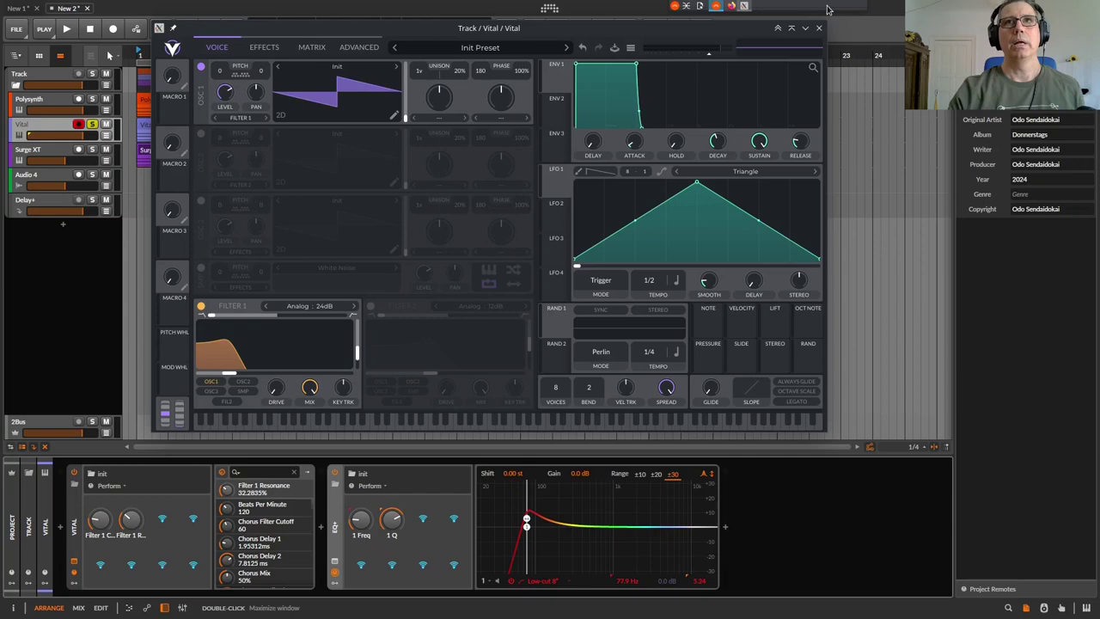
left_click(818, 30)
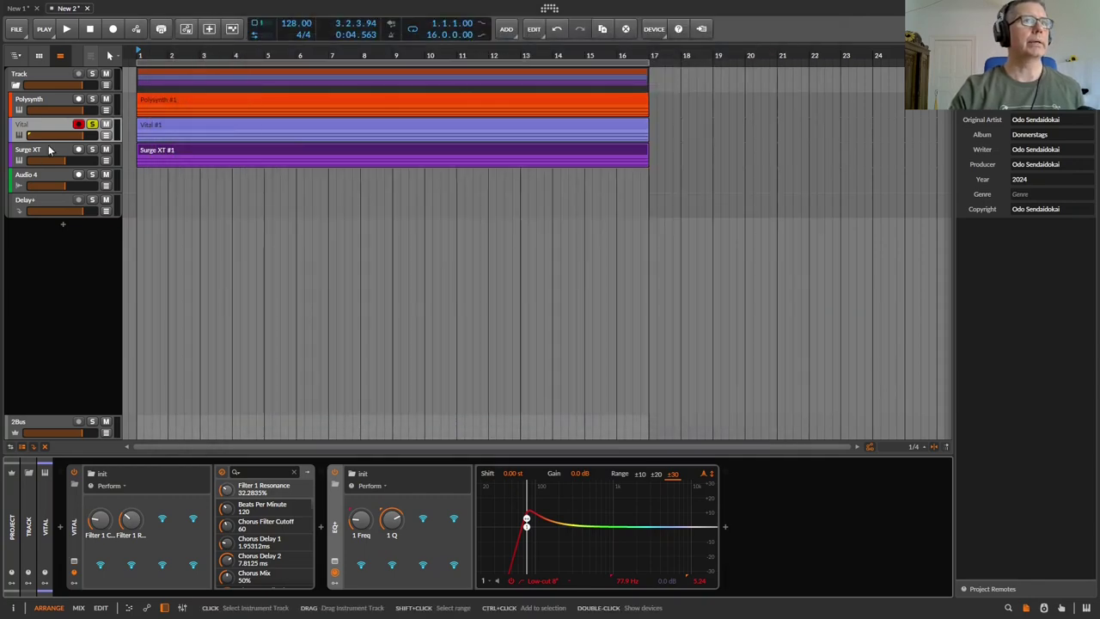
Step: Solo and select Surge XT, then play while sweeping Filter 1 Cutoff to 55.67 Hz
left_click(92, 155)
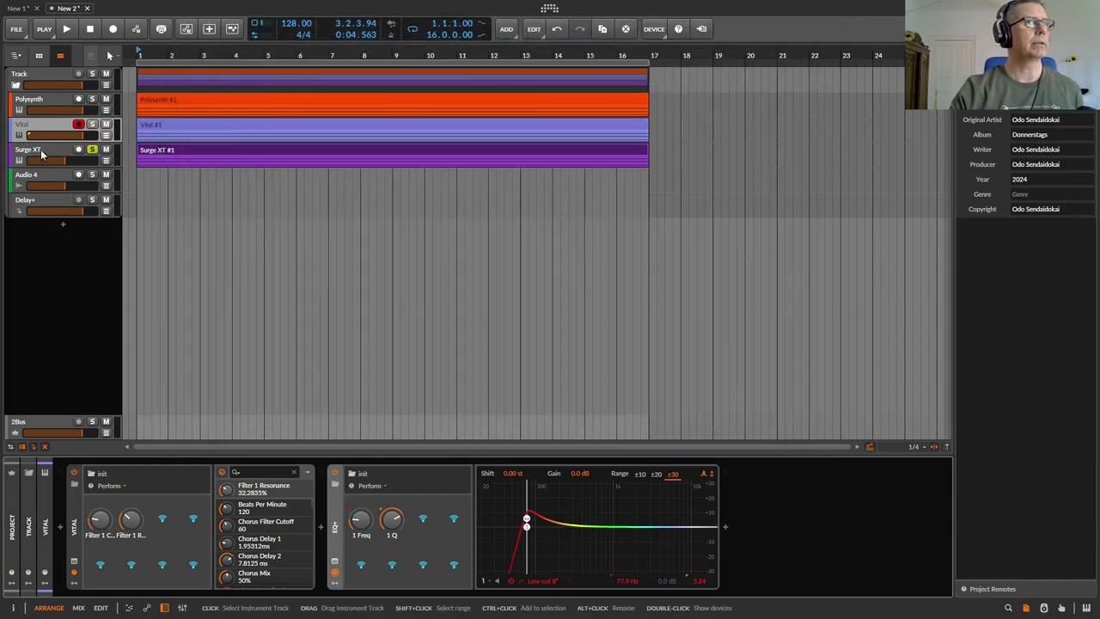
left_click(42, 152)
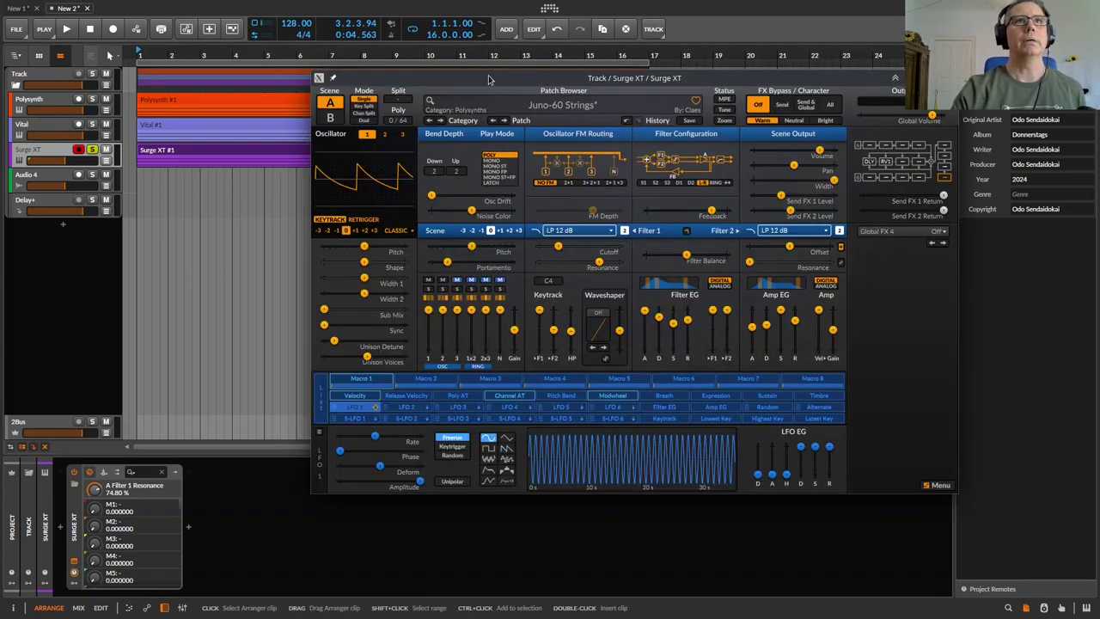
left_click_drag(483, 87, 456, 67)
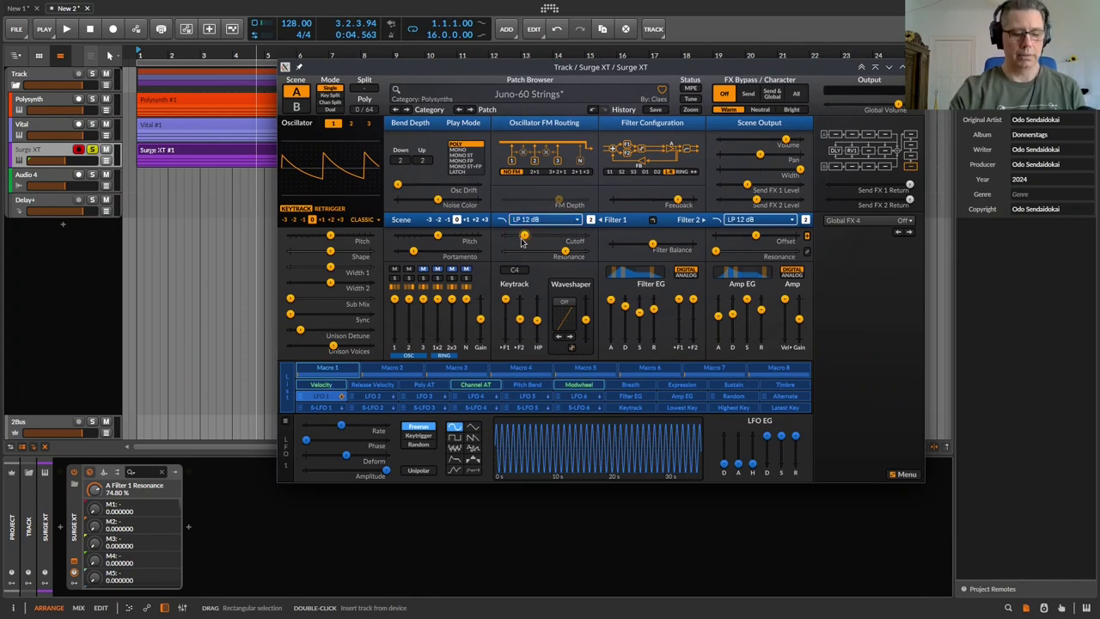
key("space")
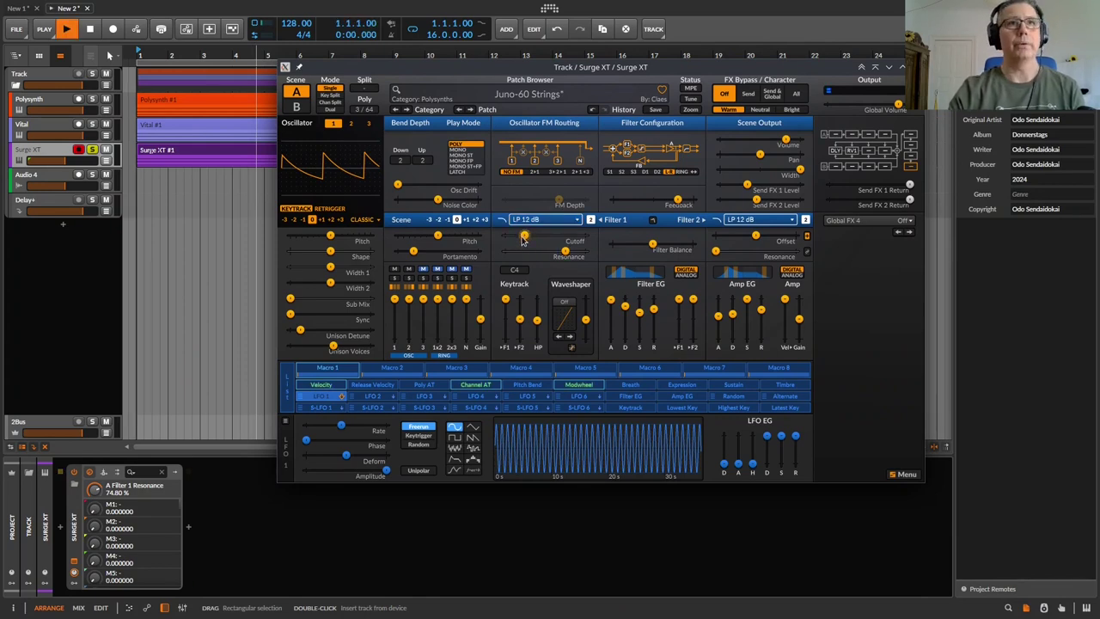
left_click_drag(523, 240, 519, 240)
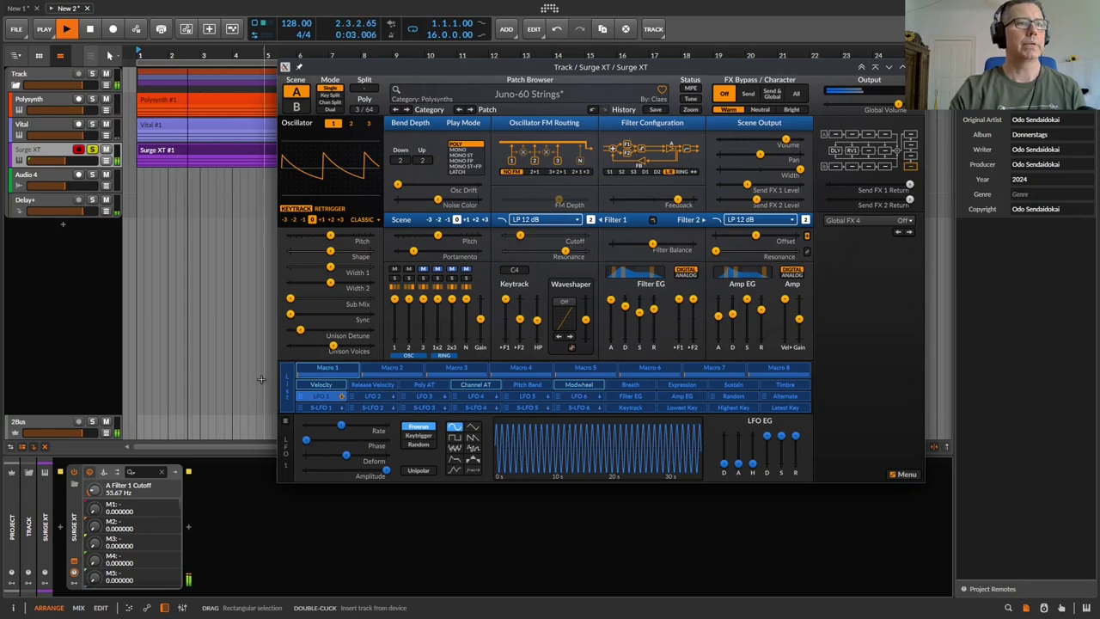
Step: Add a Surge XT Perform page mapping A Filter 1 Cutoff and Resonance, set Filter Balance -100 %, stop
left_click(74, 571)
left_click(112, 486)
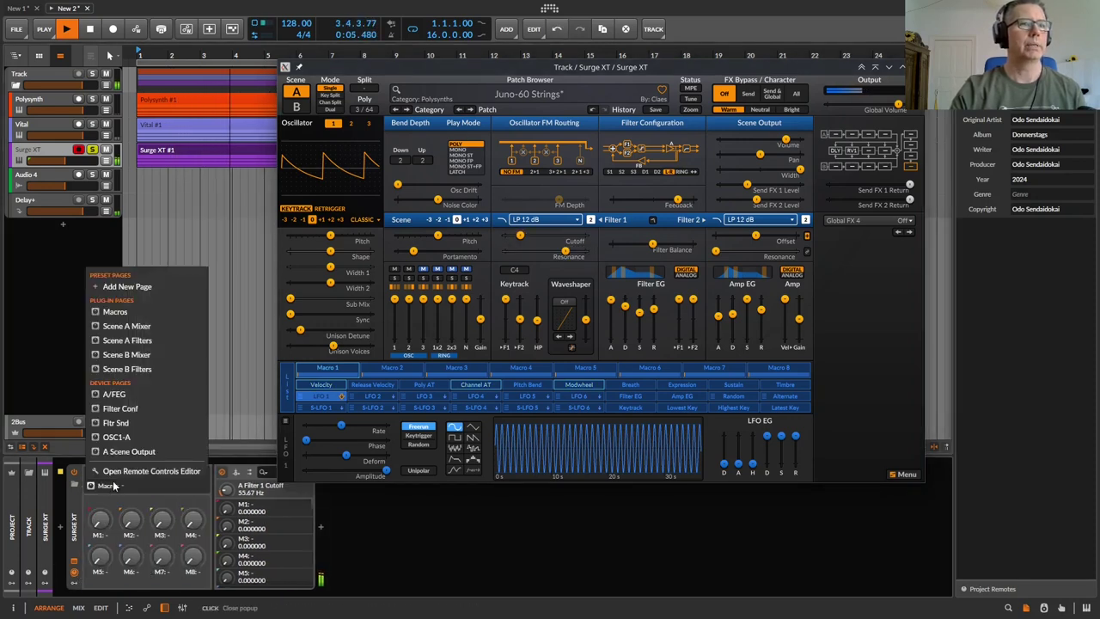
left_click(127, 286)
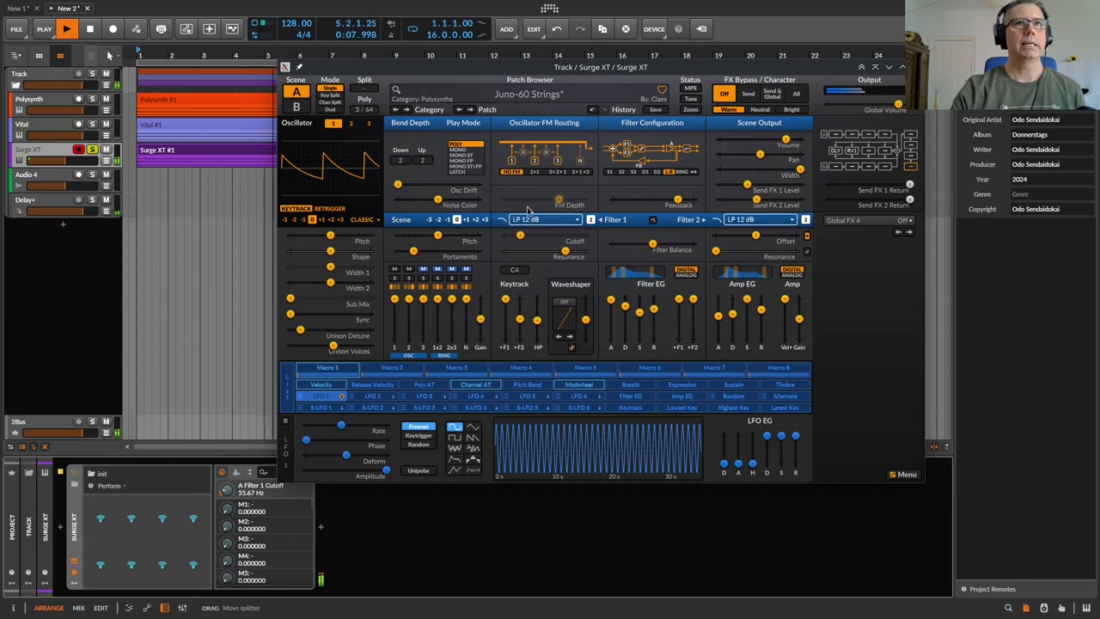
left_click(519, 236)
left_click(130, 518)
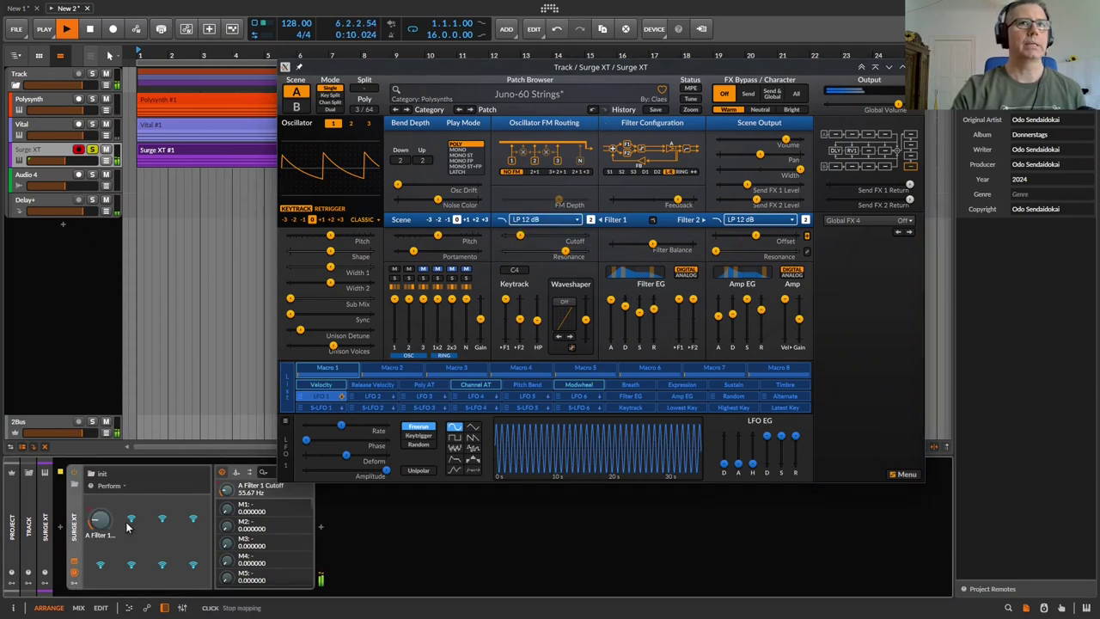
left_click(566, 250)
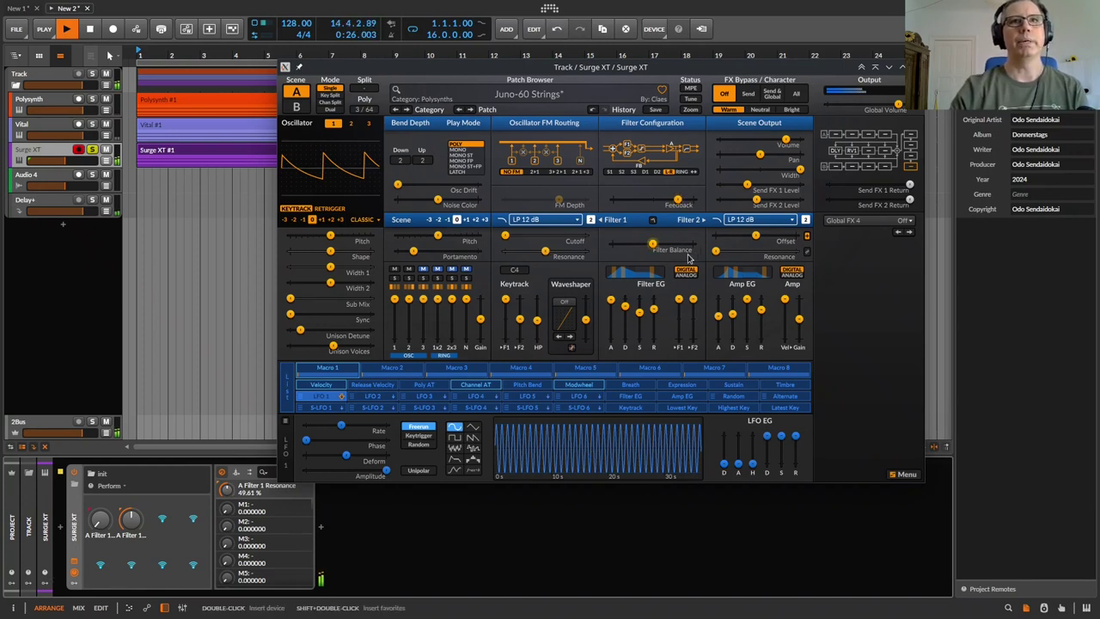
left_click_drag(656, 246, 637, 245)
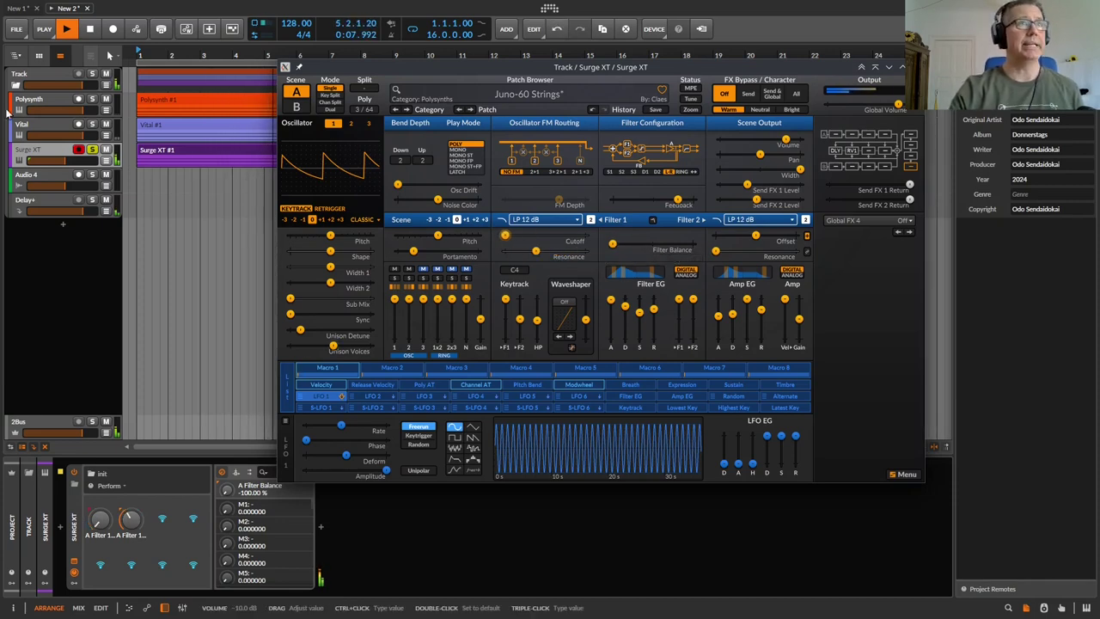
left_click(90, 29)
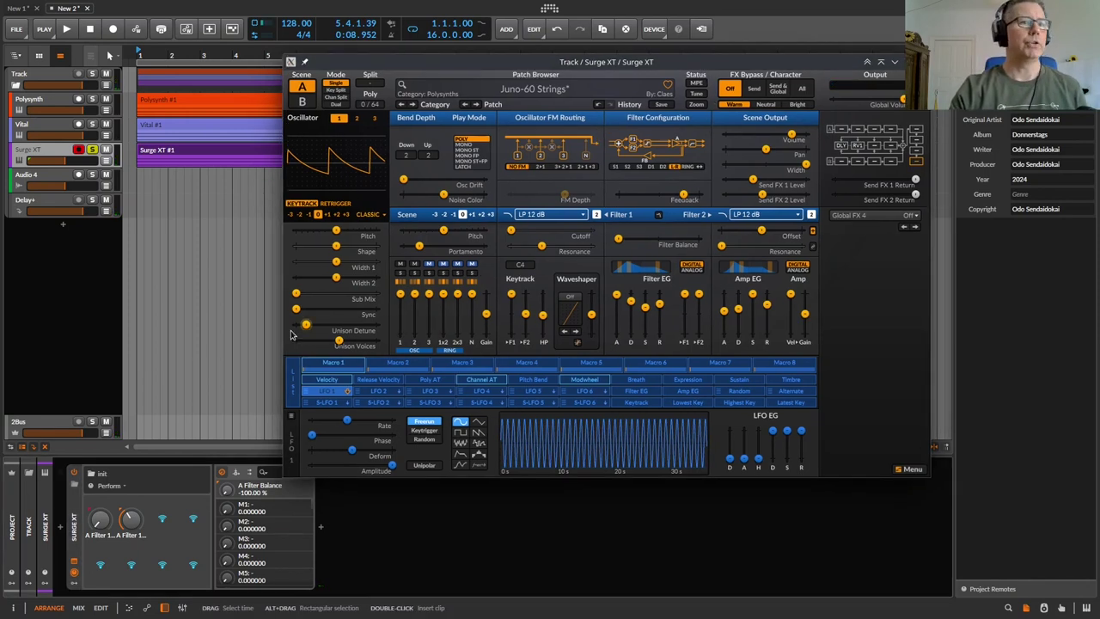
right_click(227, 489)
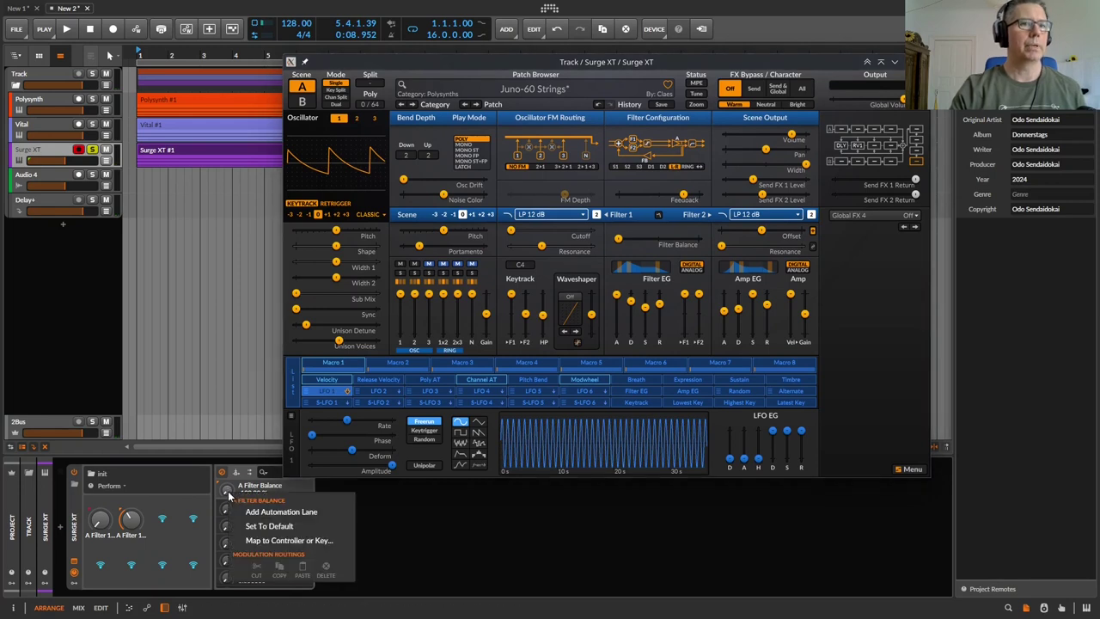
left_click(607, 261)
right_click(511, 296)
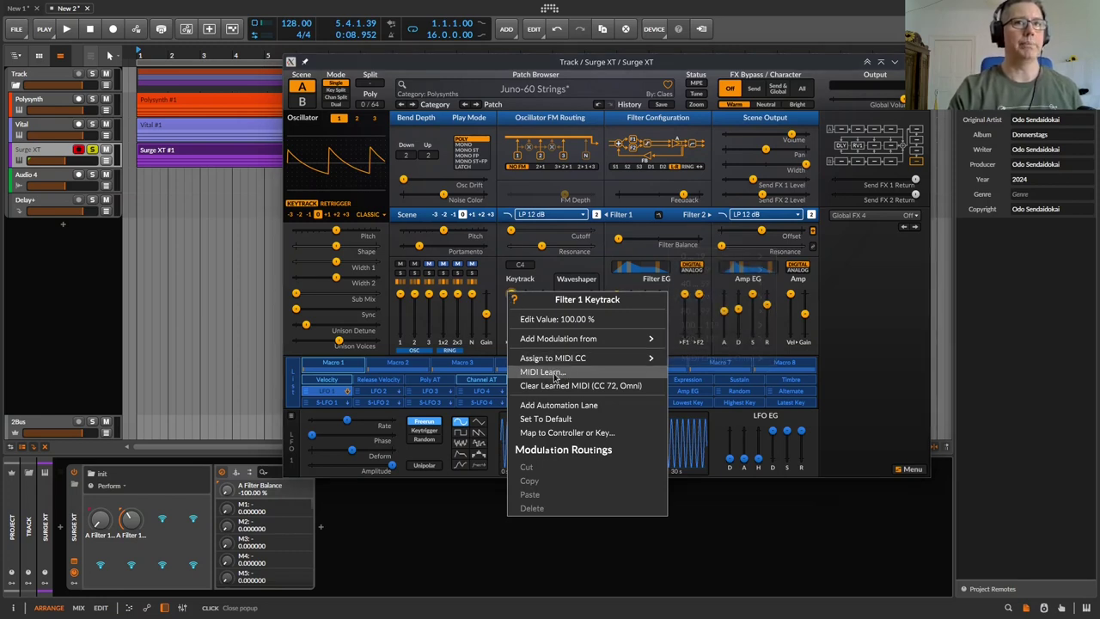
left_click(469, 520)
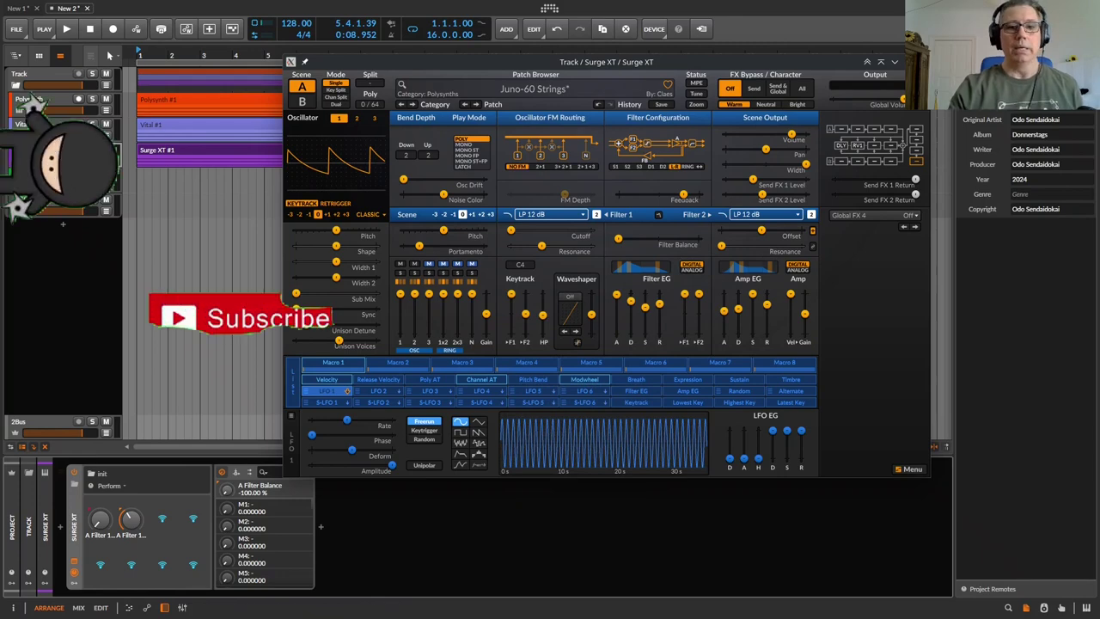